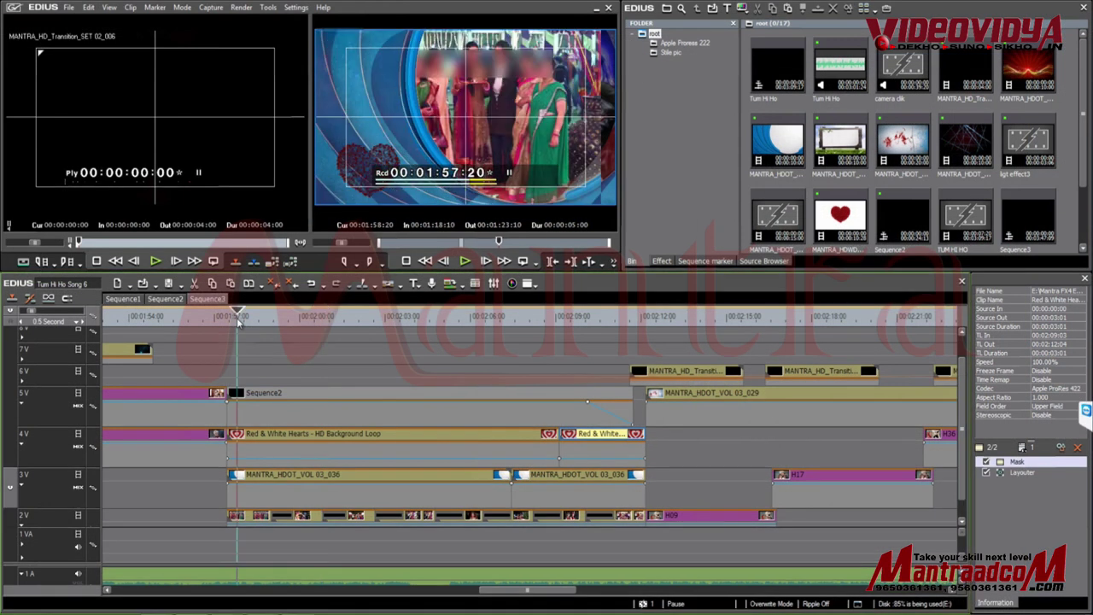
Step: Delete the longer Red & White Hearts - HD Background Loop clip from track 4V
{"action": "left_click_drag", "start_coordinate": [239, 321], "coordinate": [356, 347]}
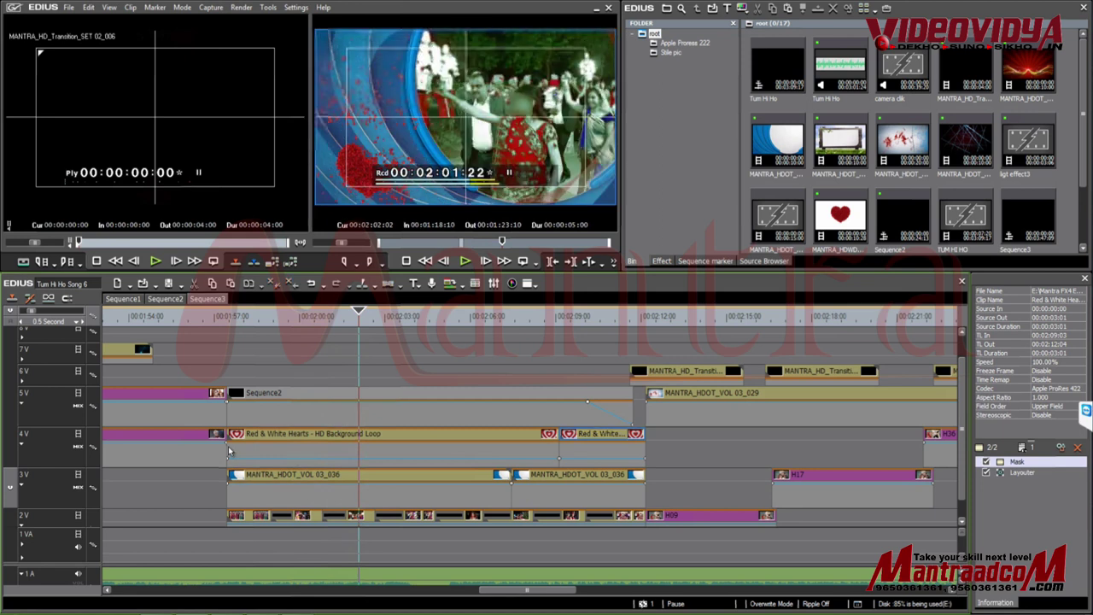
{"action": "left_click", "coordinate": [305, 444]}
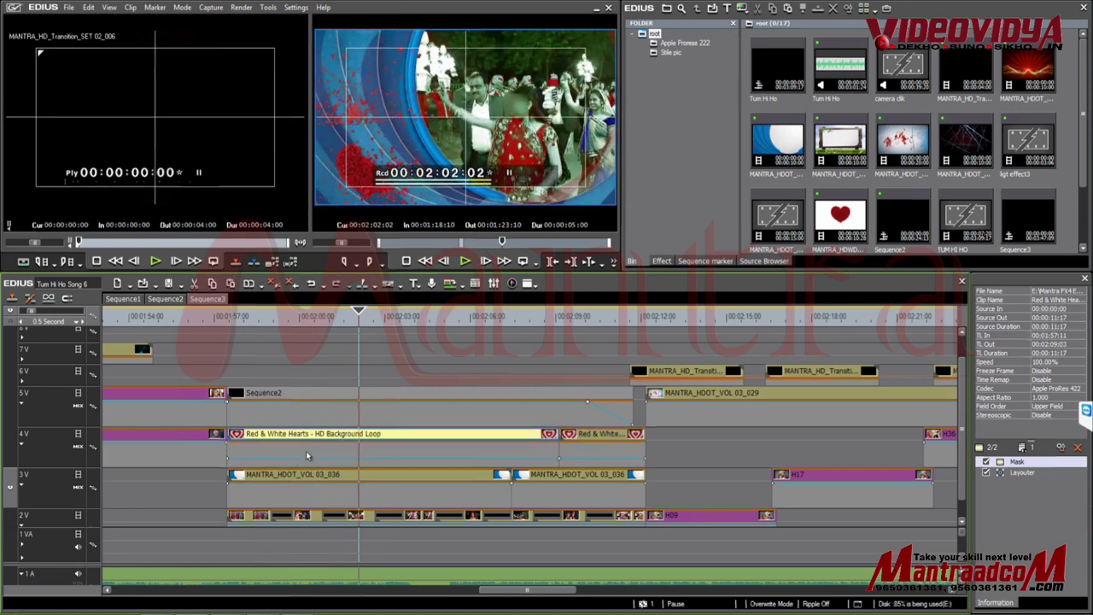
{"action": "left_click", "coordinate": [306, 453]}
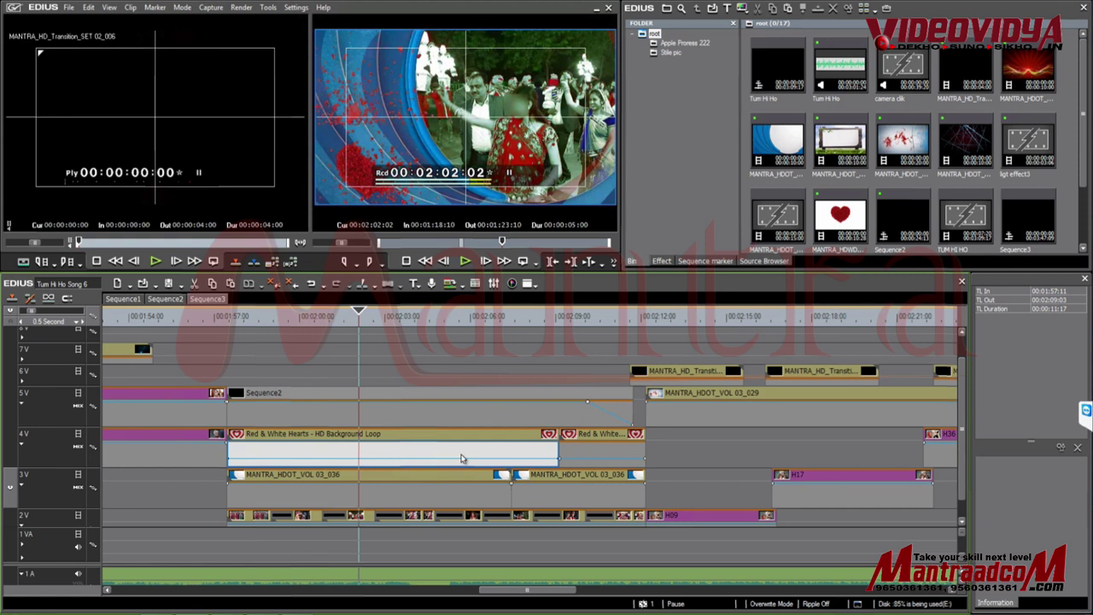
{"action": "left_click", "coordinate": [534, 444]}
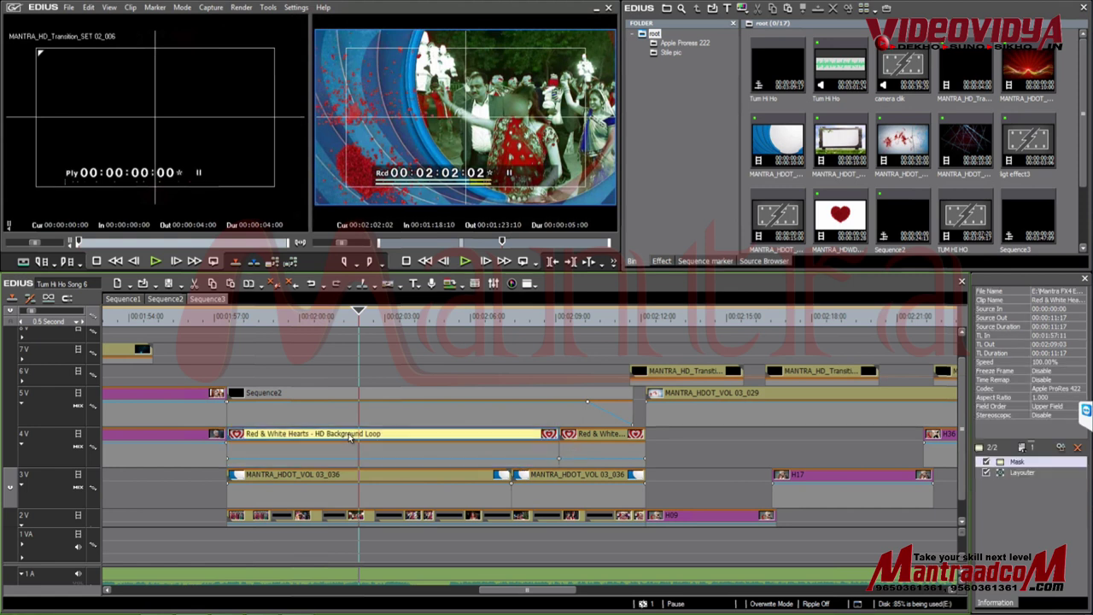
{"action": "key", "text": "Delete"}
{"action": "left_click", "coordinate": [588, 438]}
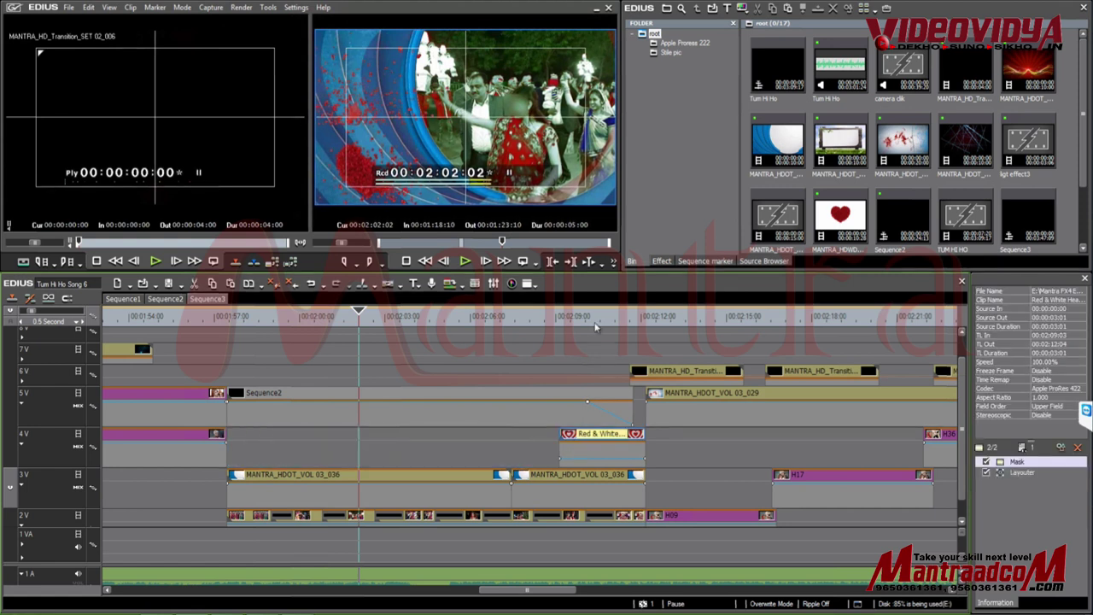
Step: Play Sequence3 from the start of the Sequence2 clip to check its playback before rendering
{"action": "left_click", "coordinate": [595, 320]}
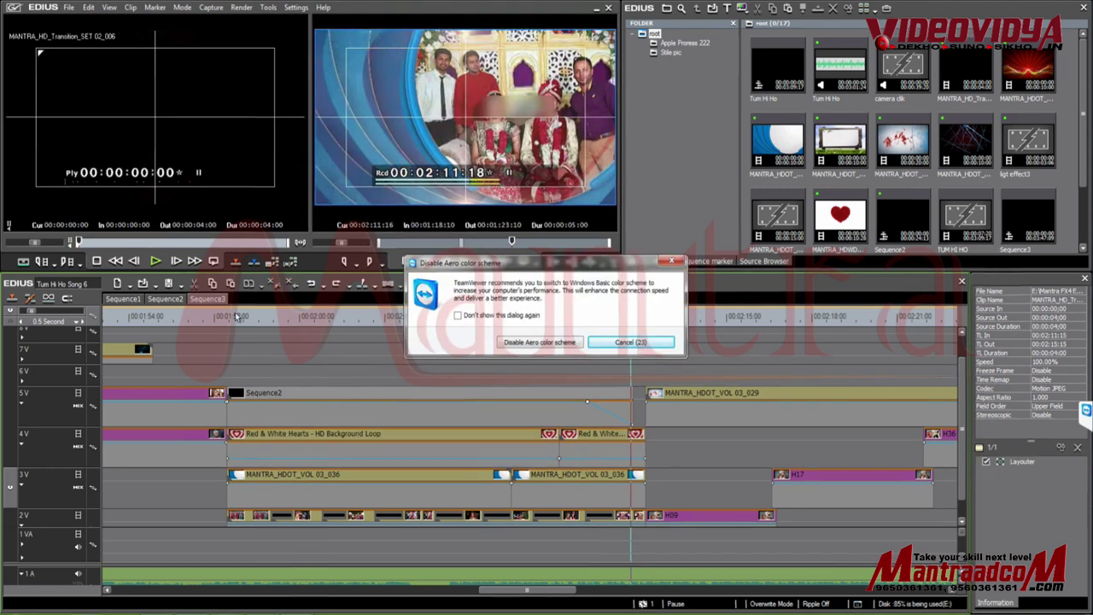
{"action": "left_click_drag", "start_coordinate": [236, 317], "coordinate": [226, 317]}
{"action": "key", "text": "space"}
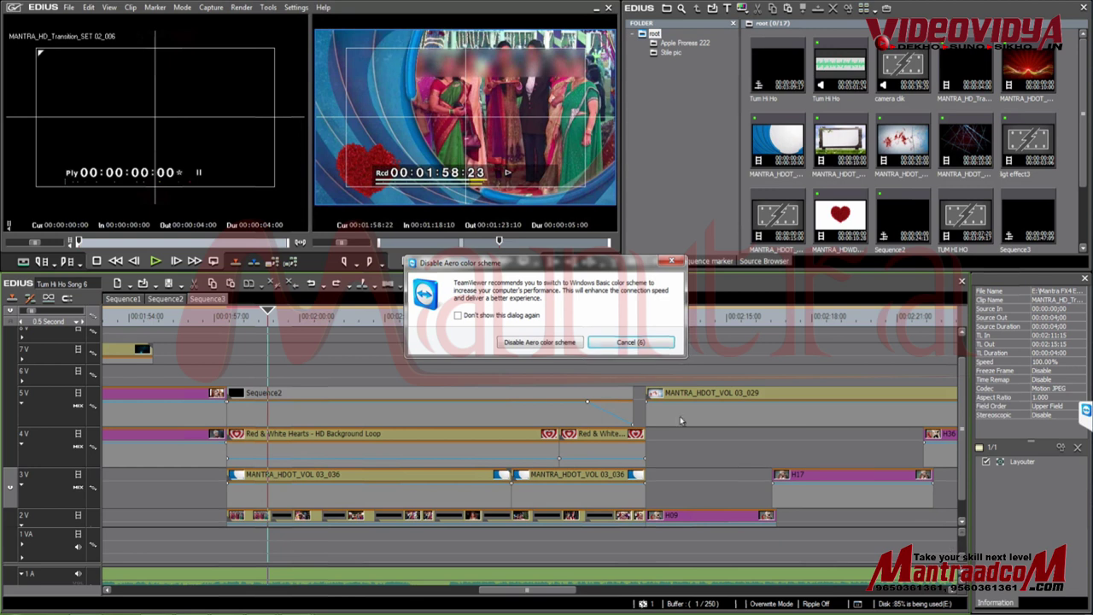
Step: Try to move the MANTRA_HD_Transition clips from track 6V up to 9V, and undo the move
{"action": "left_click_drag", "start_coordinate": [246, 364], "coordinate": [896, 530]}
{"action": "left_click_drag", "start_coordinate": [962, 420], "coordinate": [465, 366]}
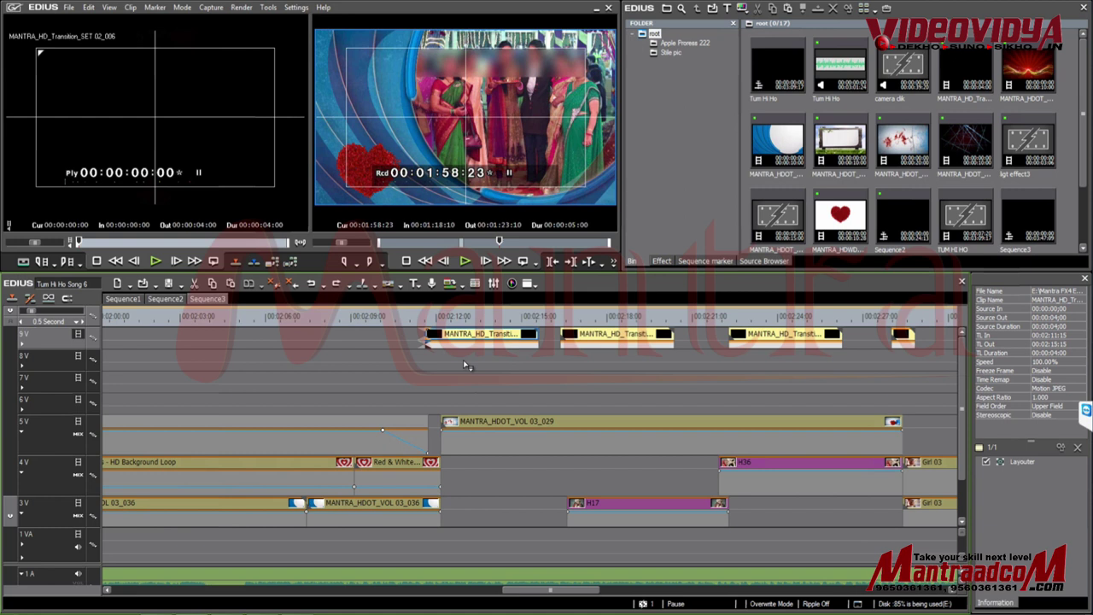
{"action": "key", "text": "ctrl+z"}
Step: Select all clips on the video tracks from the Sequence2 clip through the last clip
{"action": "left_click", "coordinate": [506, 317]}
{"action": "scroll", "coordinate": [506, 321], "scroll_direction": "down", "scroll_amount": 1}
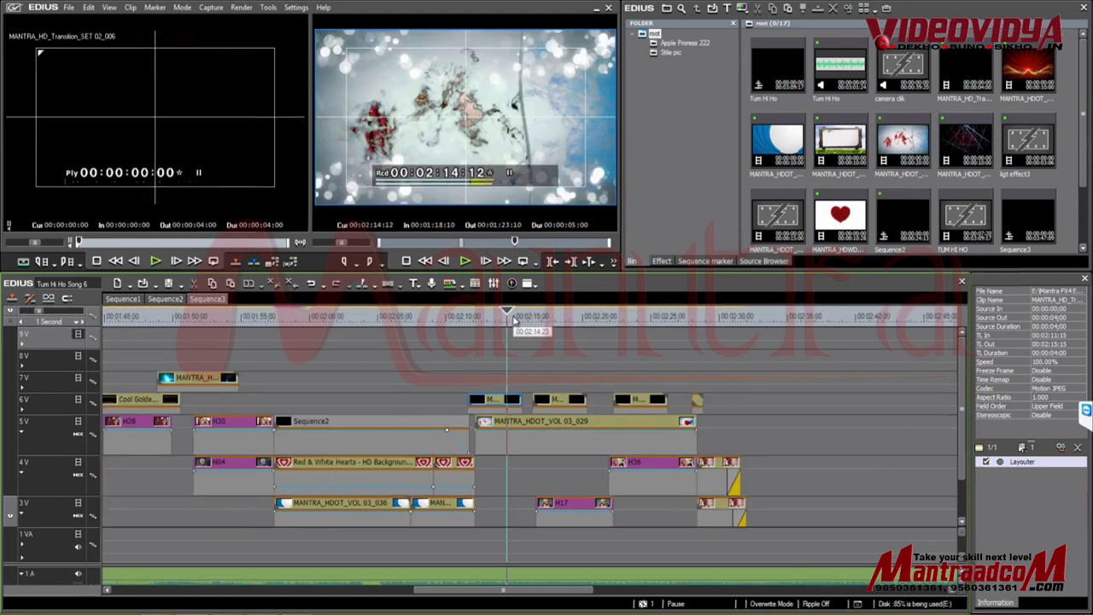
{"action": "left_click_drag", "start_coordinate": [313, 373], "coordinate": [773, 531]}
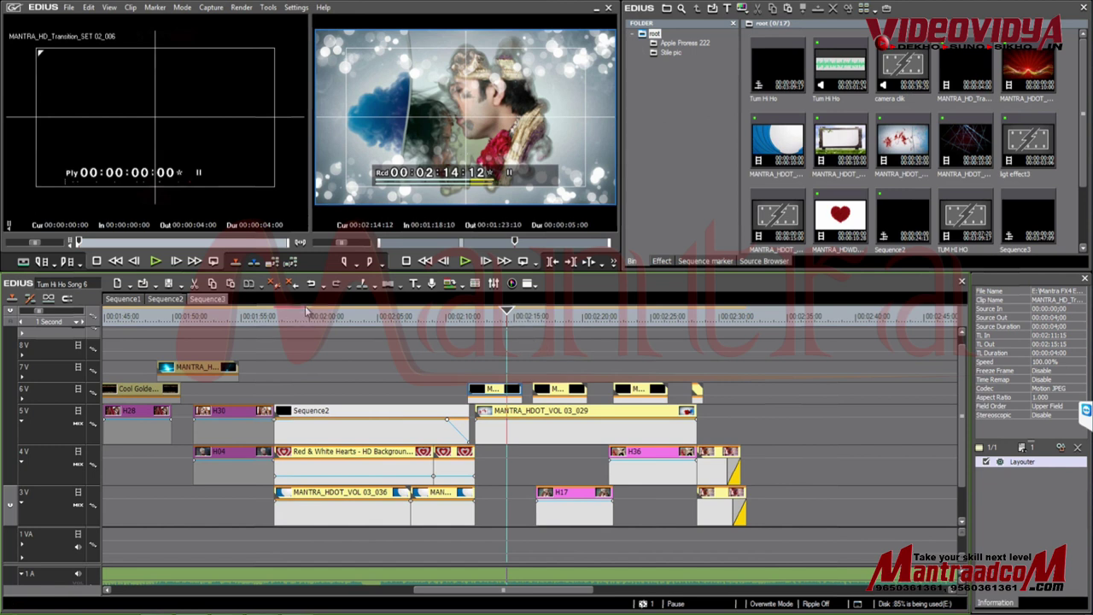
{"action": "left_click_drag", "start_coordinate": [353, 368], "coordinate": [777, 507]}
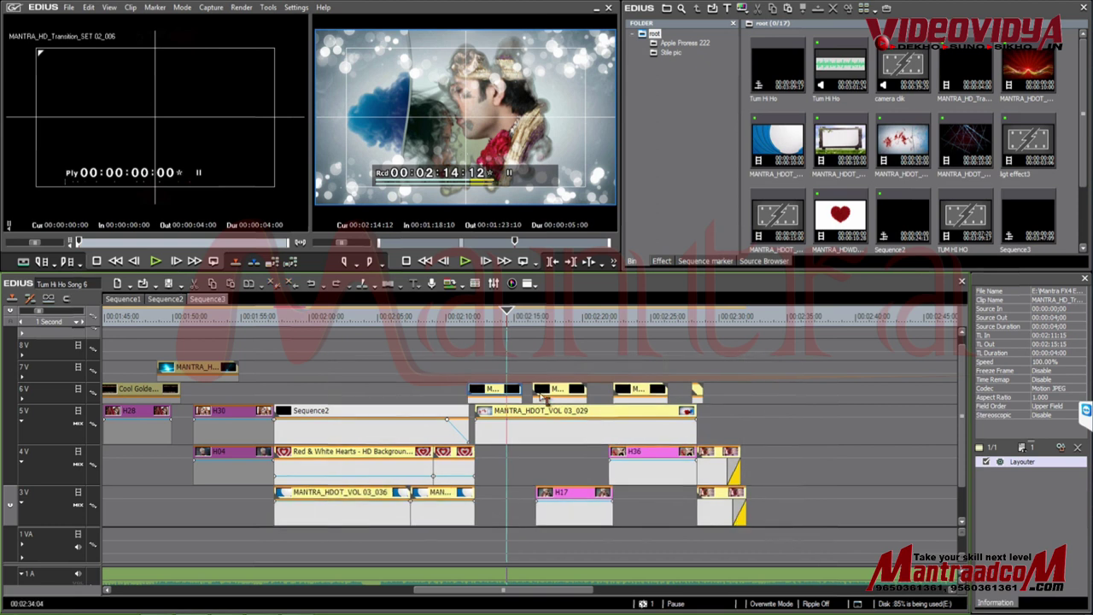
{"action": "left_click", "coordinate": [242, 7]}
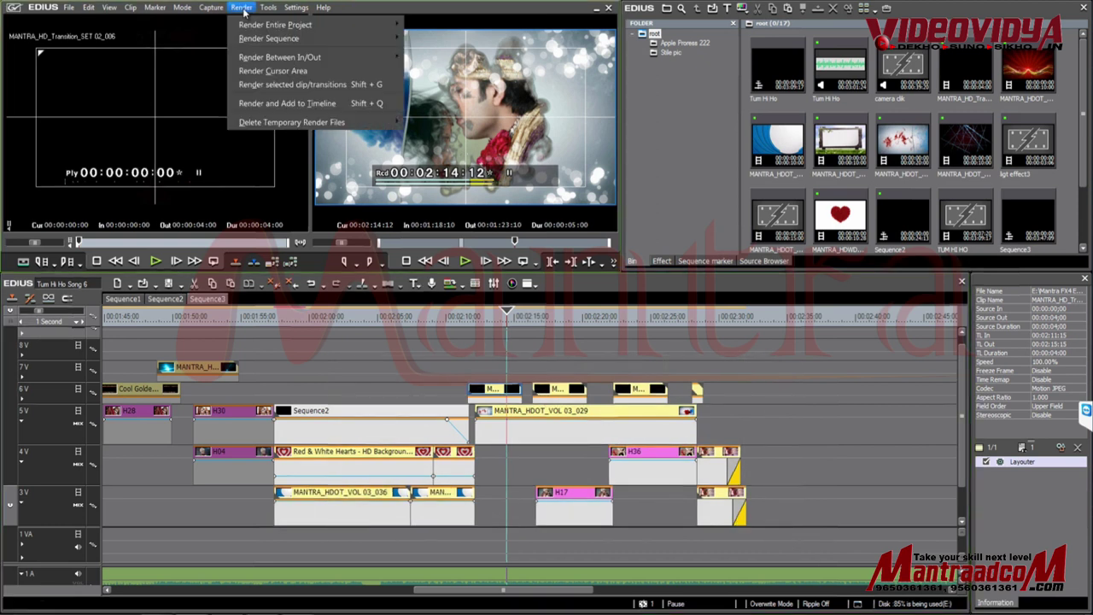
{"action": "mouse_move", "coordinate": [309, 45]}
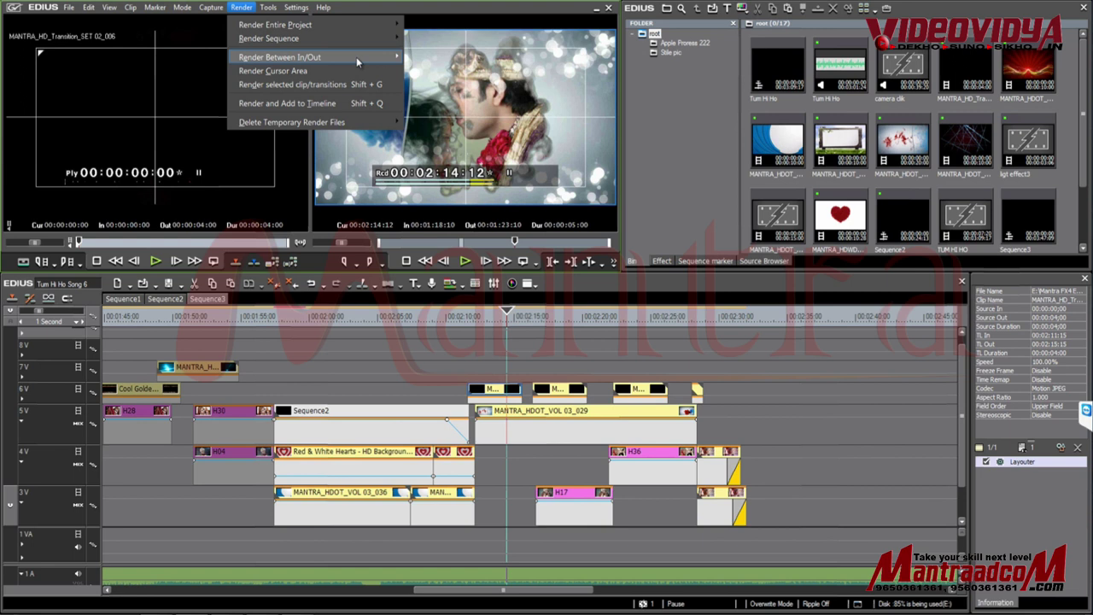
{"action": "mouse_move", "coordinate": [367, 39]}
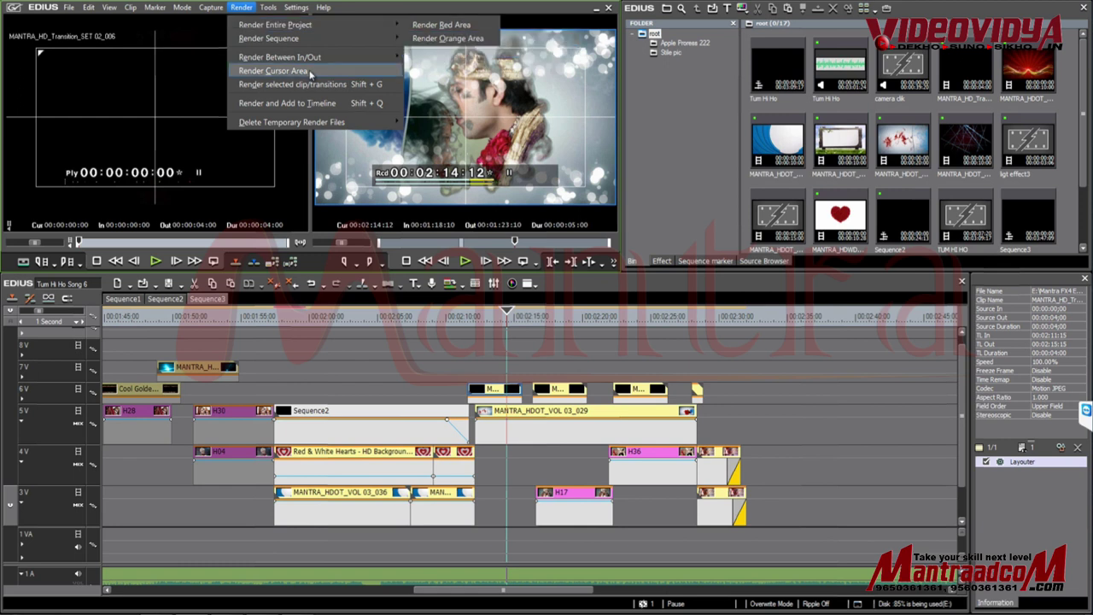
{"action": "mouse_move", "coordinate": [330, 61]}
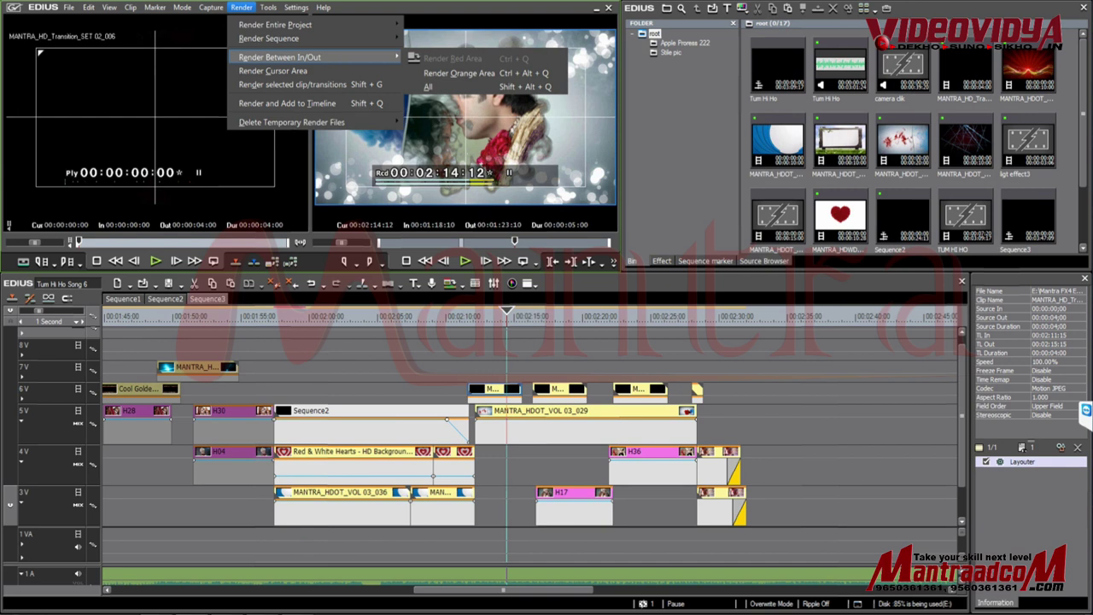
Step: Set the In point at the start of the Sequence2 clip, 00:01:57:11, and the Out point at 00:02:32:00
{"action": "left_click", "coordinate": [274, 316]}
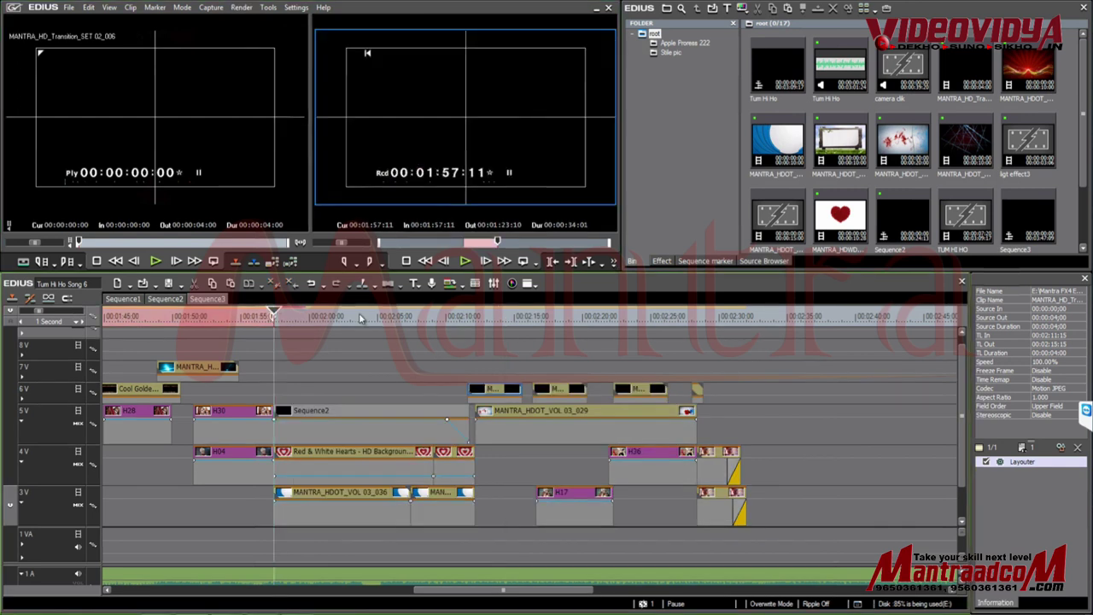
{"action": "left_click", "coordinate": [746, 316]}
{"action": "key", "text": "o"}
{"action": "left_click_drag", "start_coordinate": [734, 318], "coordinate": [388, 329]}
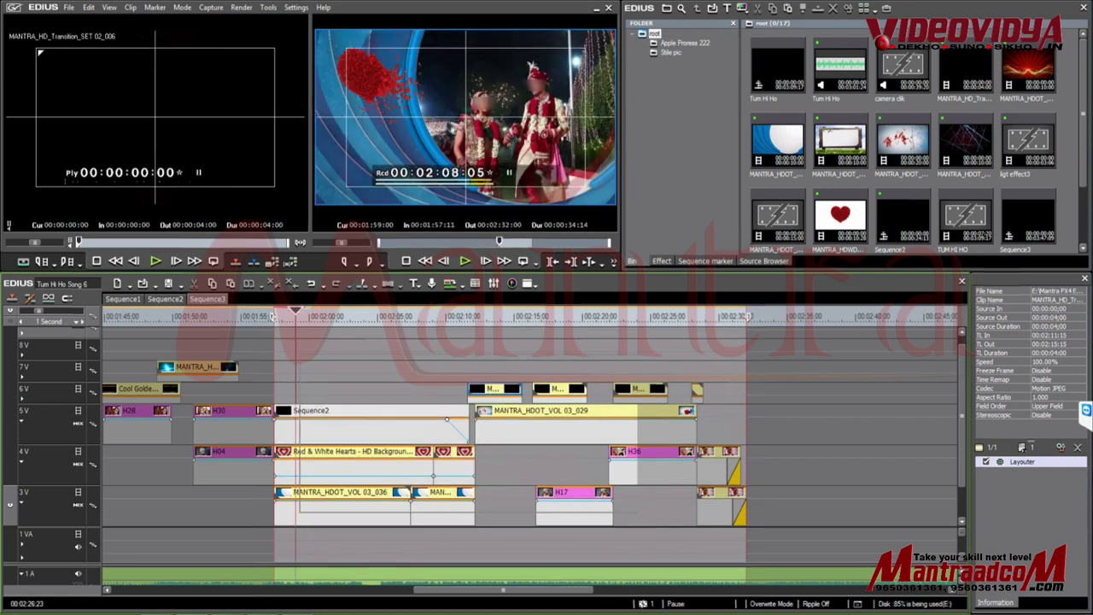
Step: Render all areas between the In and Out points, and cancel the rendering partway
{"action": "left_click", "coordinate": [242, 7]}
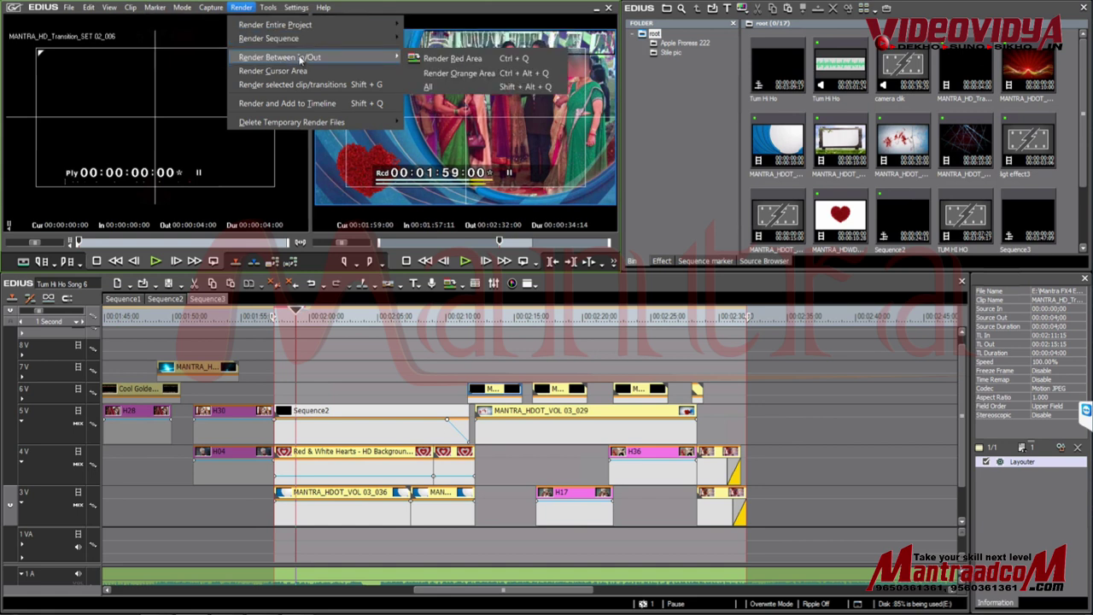
{"action": "left_click", "coordinate": [467, 87]}
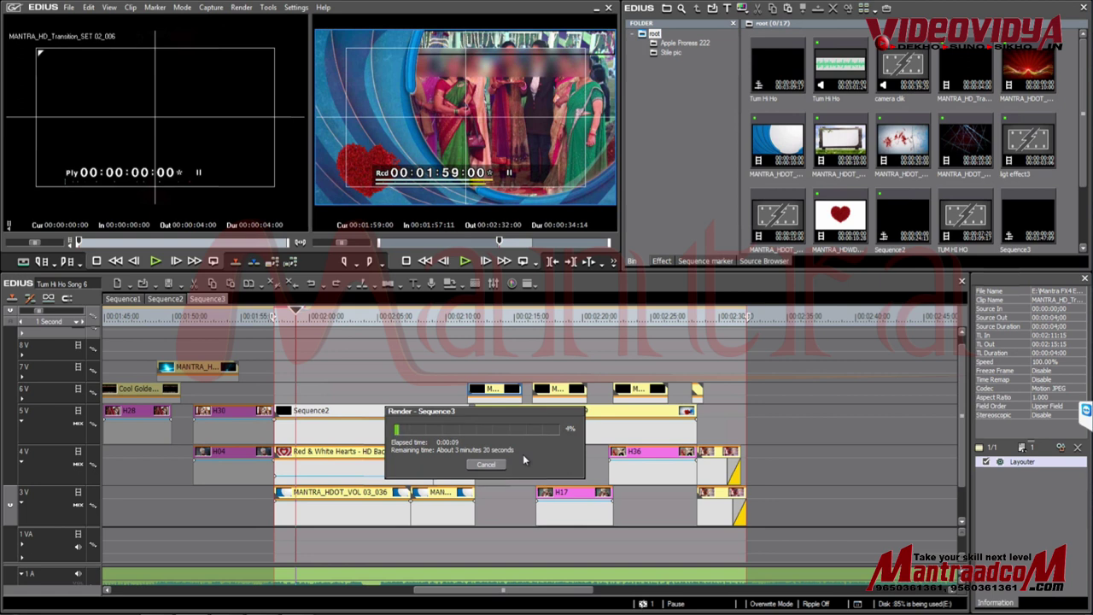
{"action": "left_click", "coordinate": [485, 464]}
Step: Play the partially rendered range from the In point to check its playback
{"action": "left_click", "coordinate": [274, 318]}
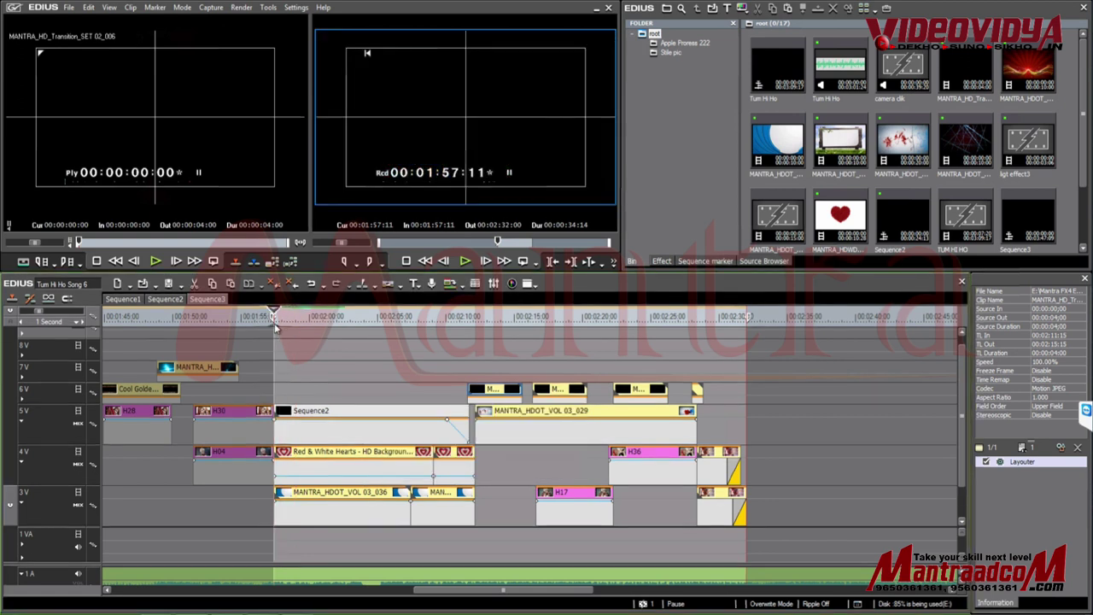
{"action": "key", "text": "space"}
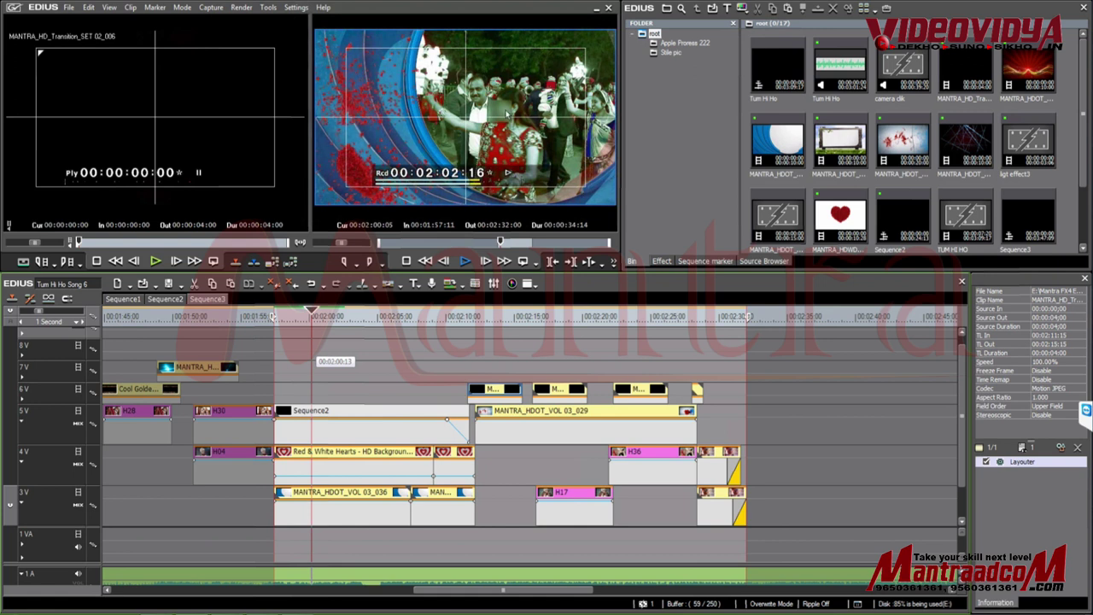
{"action": "key", "text": "alt+space"}
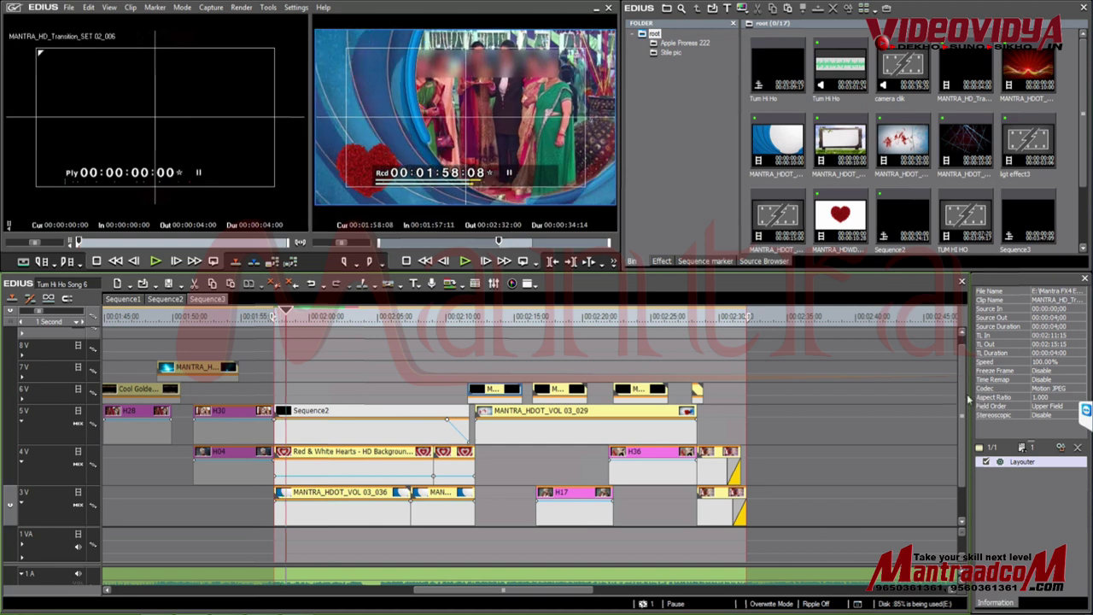
Step: Step frame by frame through the transition between the photo clips on track 2V, from 00:01:59:00 on
{"action": "scroll", "coordinate": [963, 390], "scroll_direction": "down", "scroll_amount": 1}
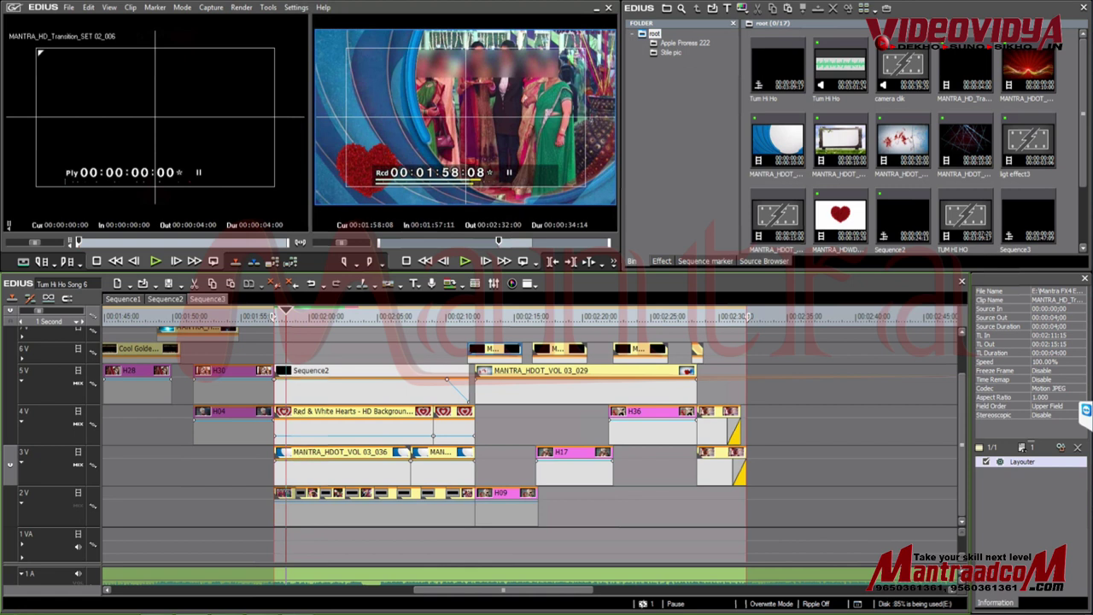
{"action": "left_click", "coordinate": [295, 316]}
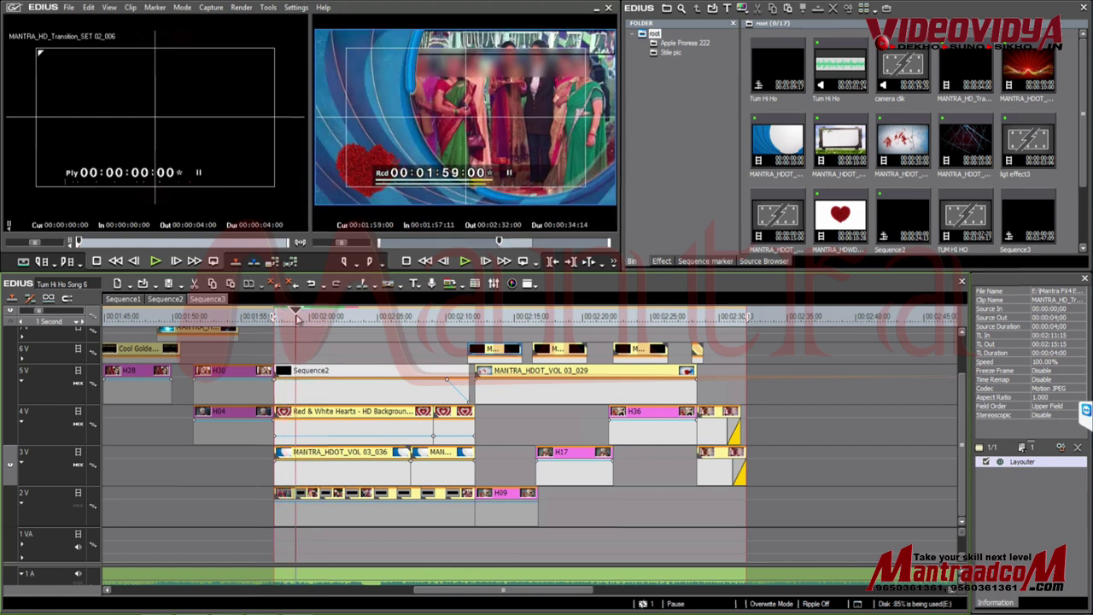
{"action": "left_click_drag", "start_coordinate": [298, 317], "coordinate": [299, 319]}
{"action": "key", "text": "Right"}
{"action": "key", "text": "Right"}
{"action": "key", "text": "Right"}
{"action": "key", "text": "Right"}
{"action": "key", "text": "Right"}
{"action": "key", "text": "Right"}
{"action": "key", "text": "Right"}
{"action": "key", "text": "Right"}
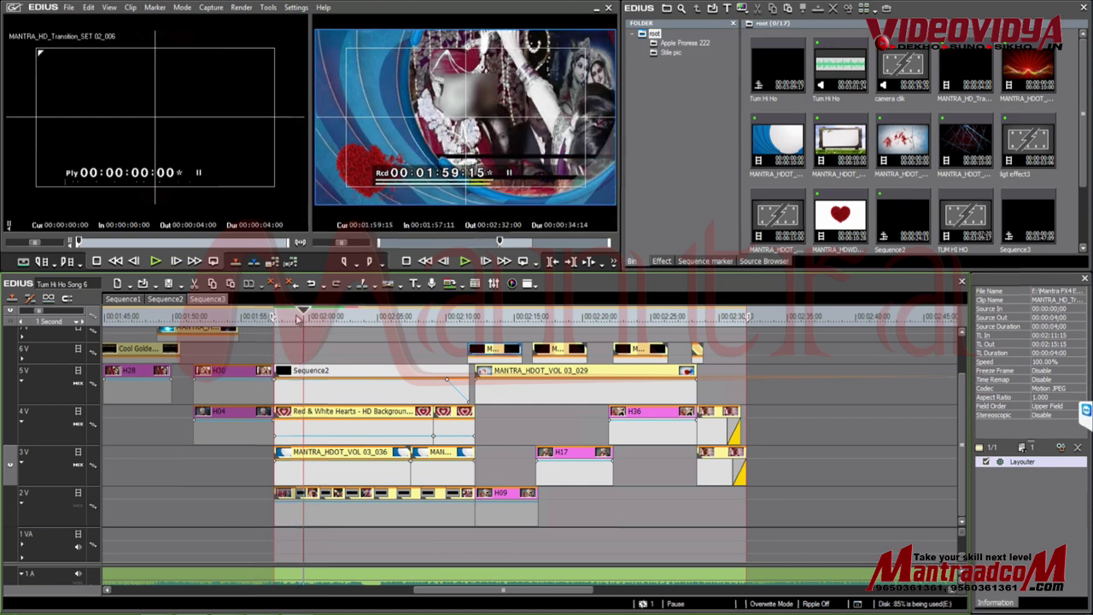
{"action": "scroll", "coordinate": [298, 319], "scroll_direction": "up", "scroll_amount": 2}
{"action": "left_click_drag", "start_coordinate": [299, 319], "coordinate": [292, 350]}
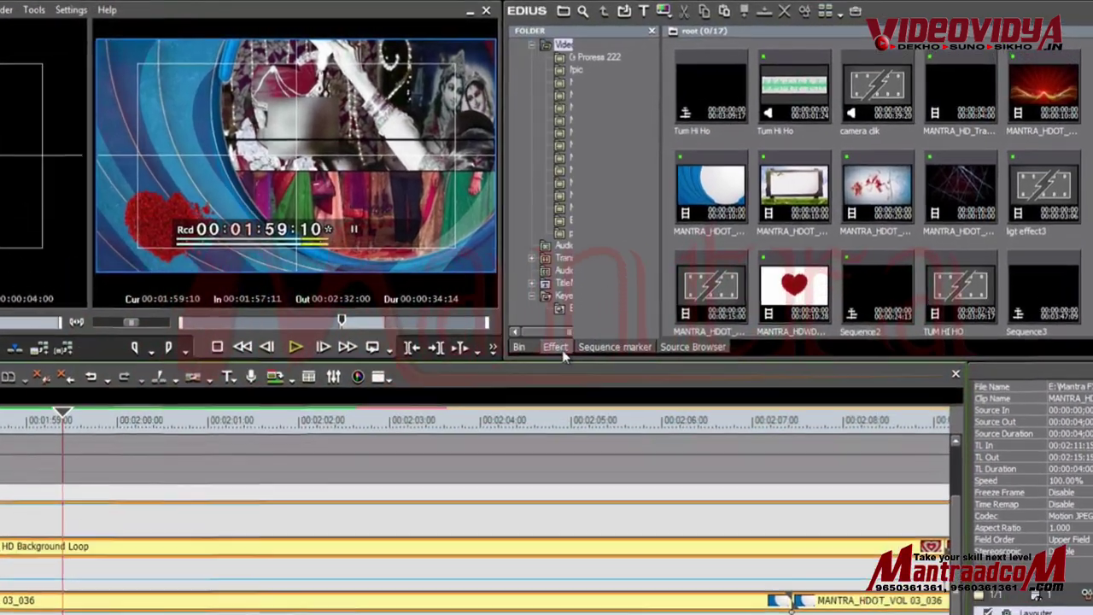
Step: Browse the effect library's AudioFilters, 2D transitions and 3D transitions folders
{"action": "left_click", "coordinate": [632, 286]}
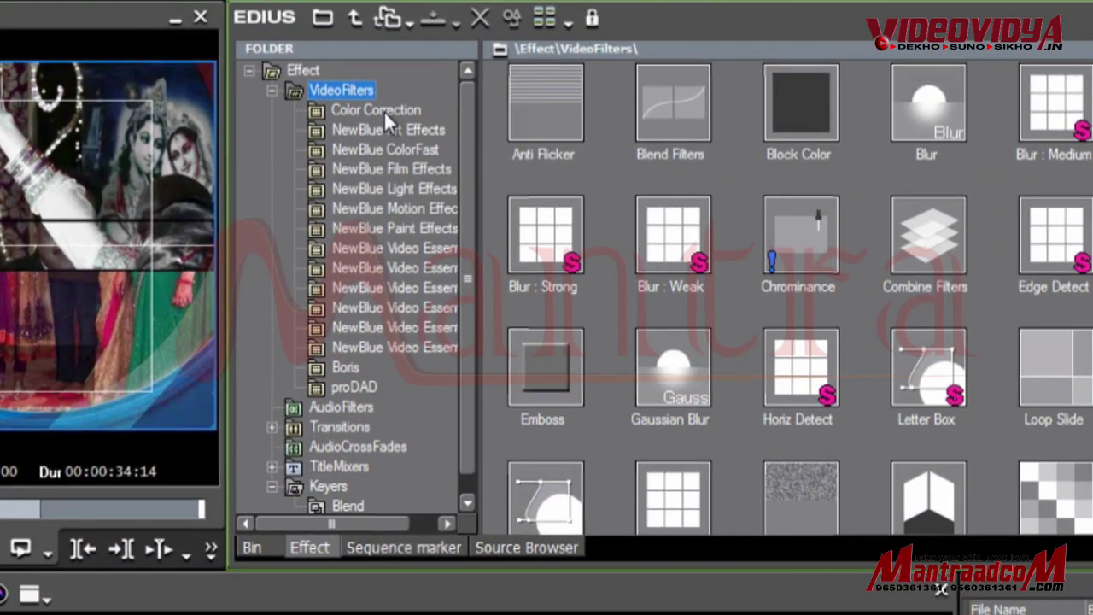
{"action": "left_click", "coordinate": [272, 91]}
{"action": "left_click", "coordinate": [338, 111]}
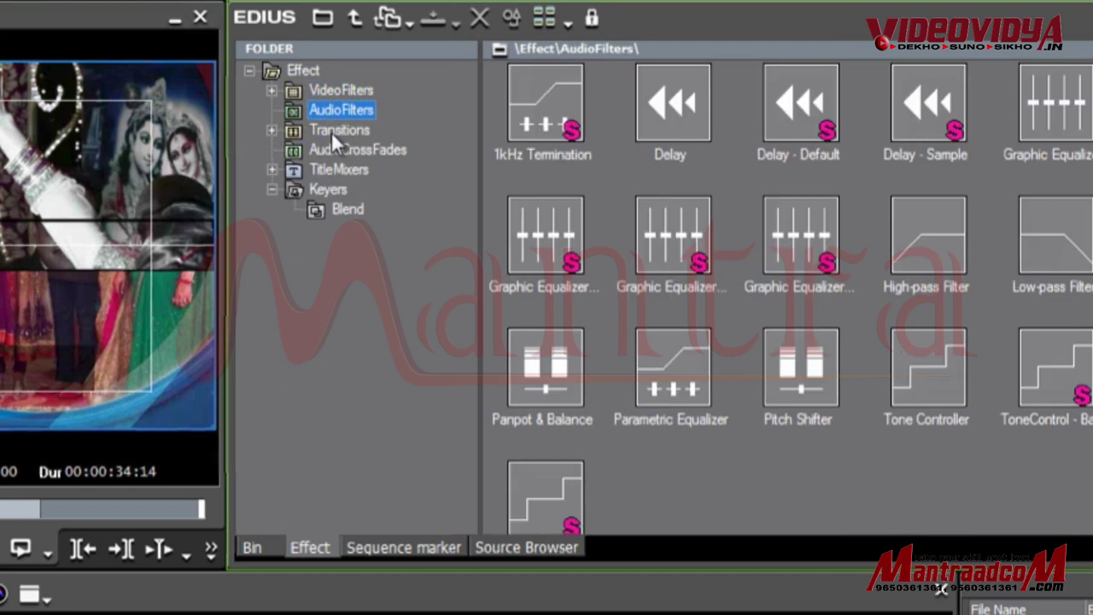
{"action": "double_click", "coordinate": [332, 131]}
{"action": "left_click", "coordinate": [338, 149]}
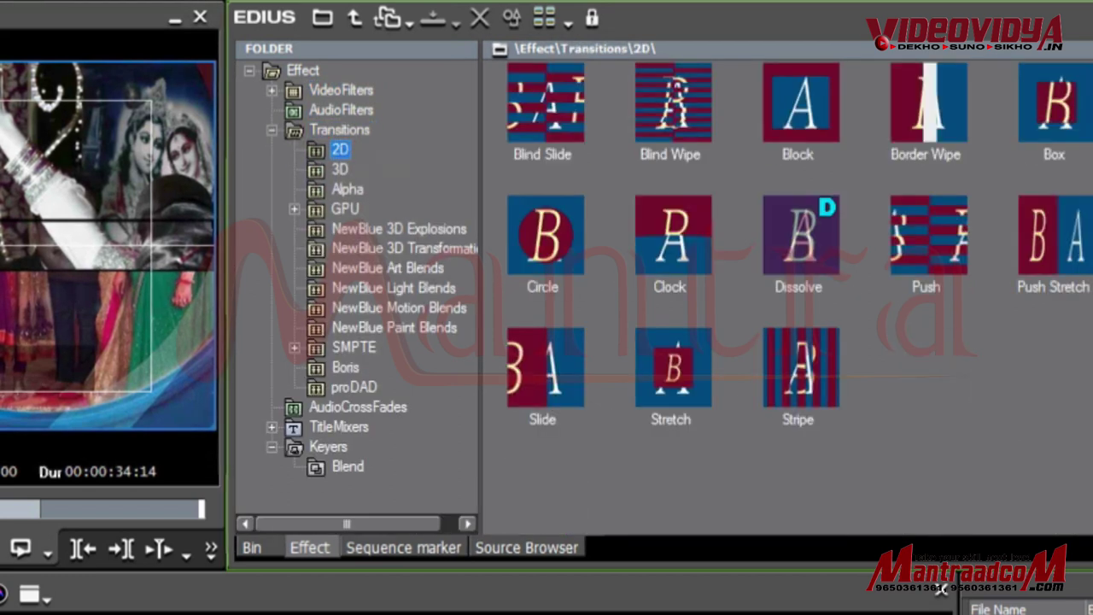
{"action": "left_click", "coordinate": [338, 169]}
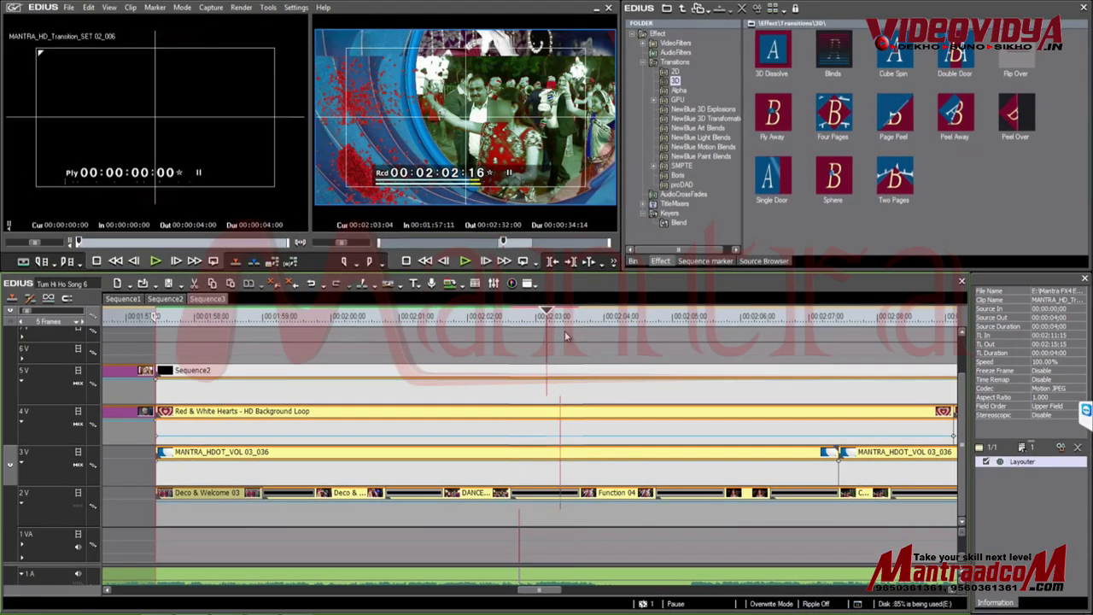
Step: Scrub through the transitions between the photo clips on track 2V from about 00:02:03 onward
{"action": "left_click_drag", "start_coordinate": [566, 335], "coordinate": [545, 360]}
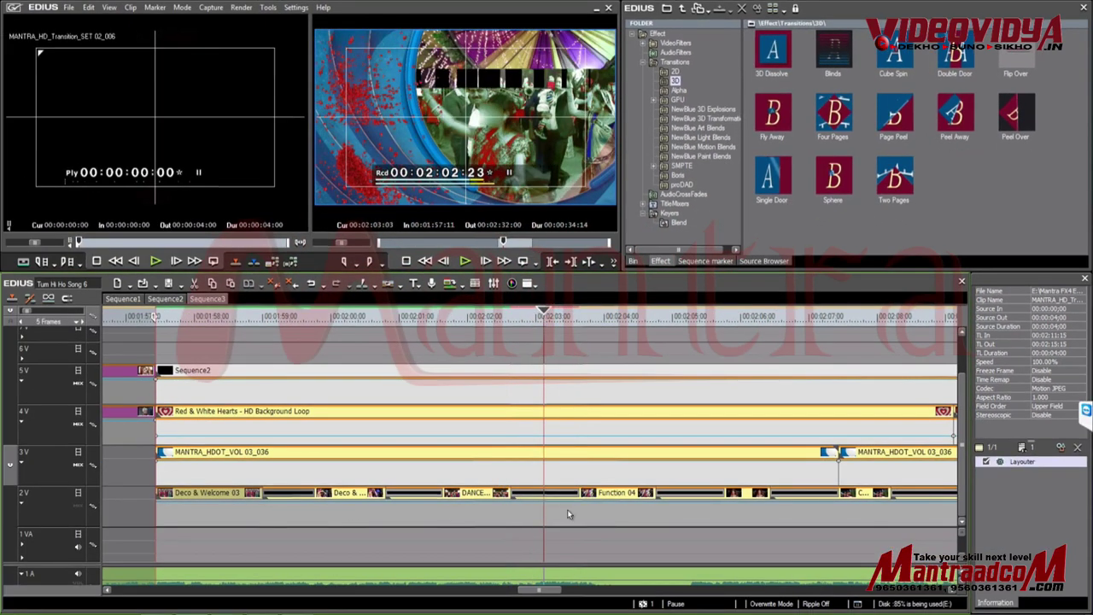
{"action": "left_click", "coordinate": [655, 318]}
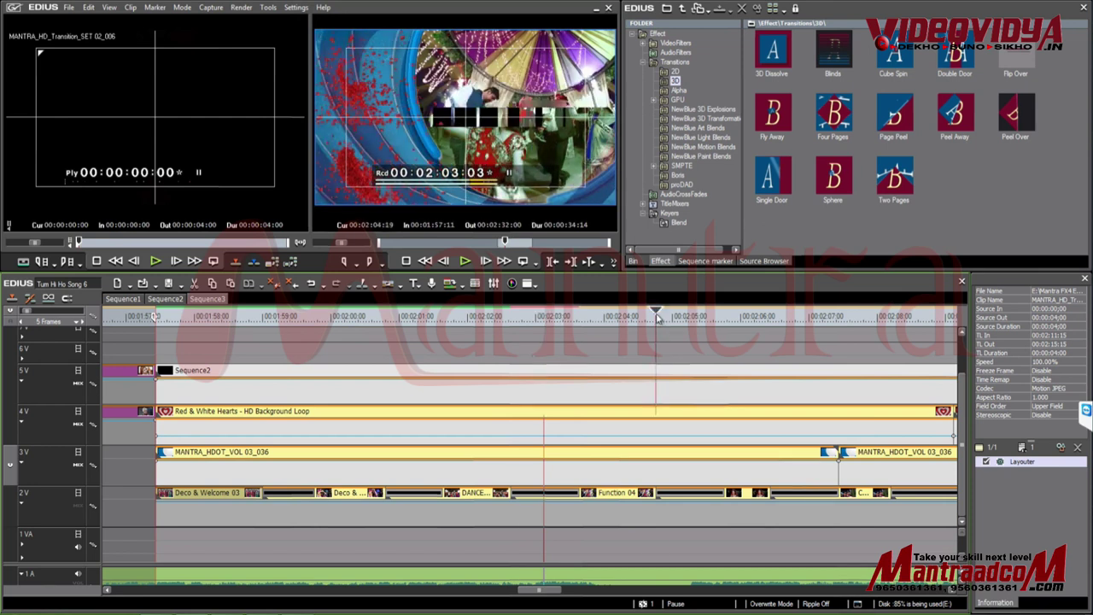
{"action": "left_click_drag", "start_coordinate": [670, 316], "coordinate": [755, 324]}
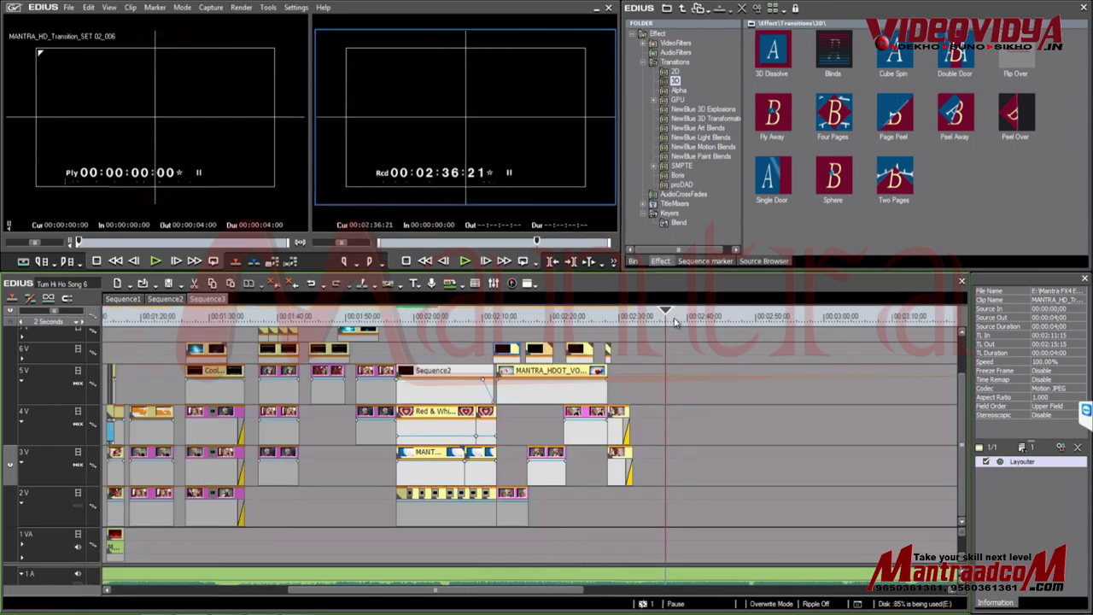
Step: Clear the timeline's In and Out points and display the project bin
{"action": "left_click_drag", "start_coordinate": [664, 314], "coordinate": [677, 321]}
{"action": "key", "text": "x"}
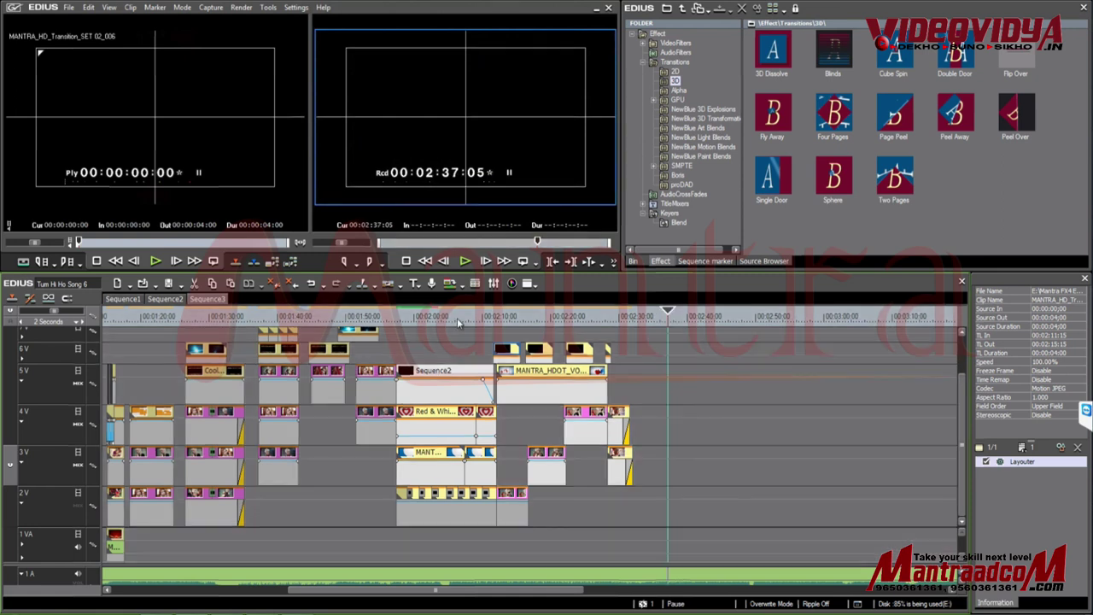
{"action": "left_click", "coordinate": [633, 262]}
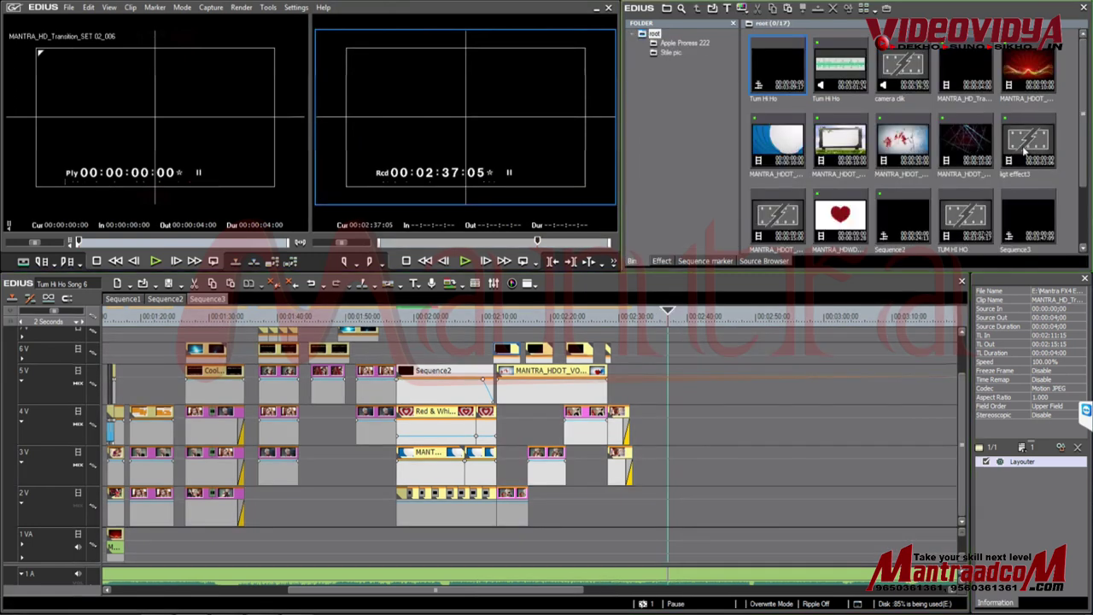
Step: Load Boy 01 from the Apple Proress 222 folder, mark In 00:00:01:11 and Out 00:00:07:22, and place it on track 2V at about 00:02:40:16
{"action": "left_click", "coordinate": [686, 43]}
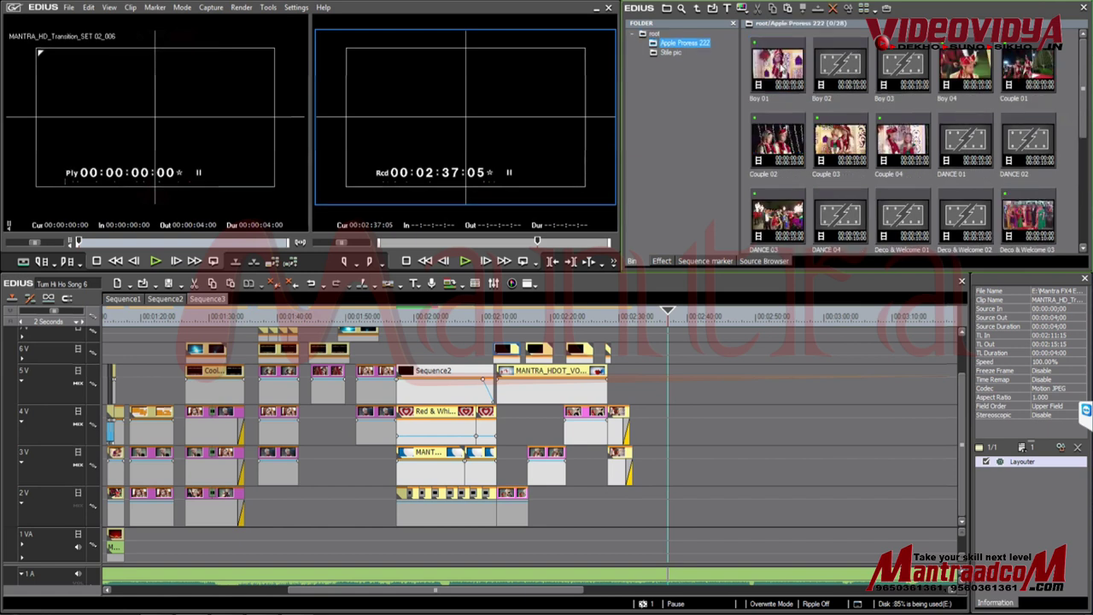
{"action": "left_click", "coordinate": [777, 68]}
{"action": "double_click", "coordinate": [788, 72]}
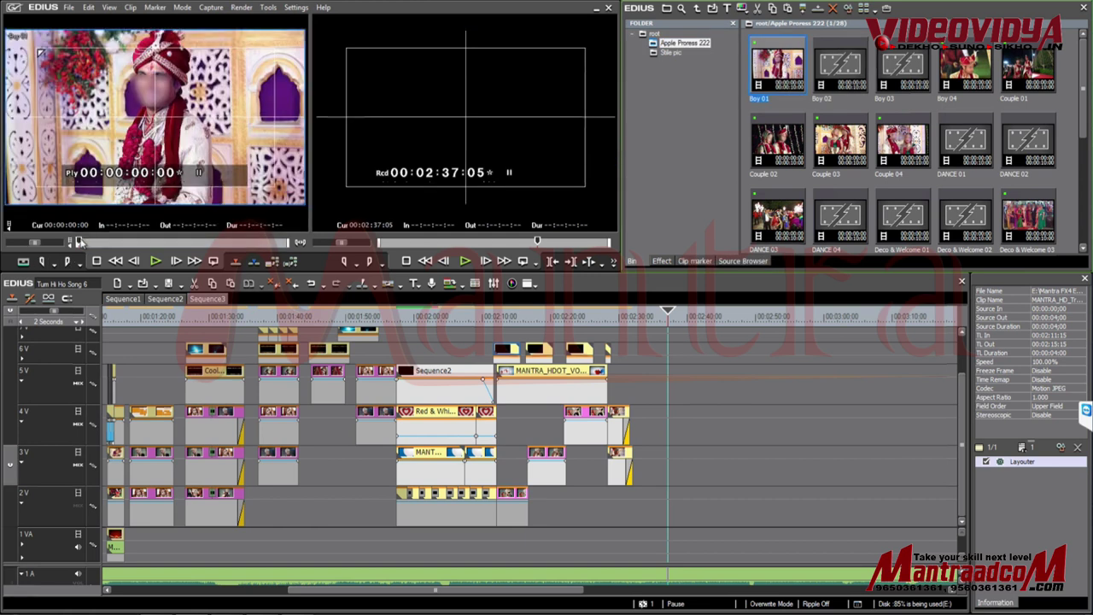
{"action": "left_click_drag", "start_coordinate": [78, 242], "coordinate": [108, 242]}
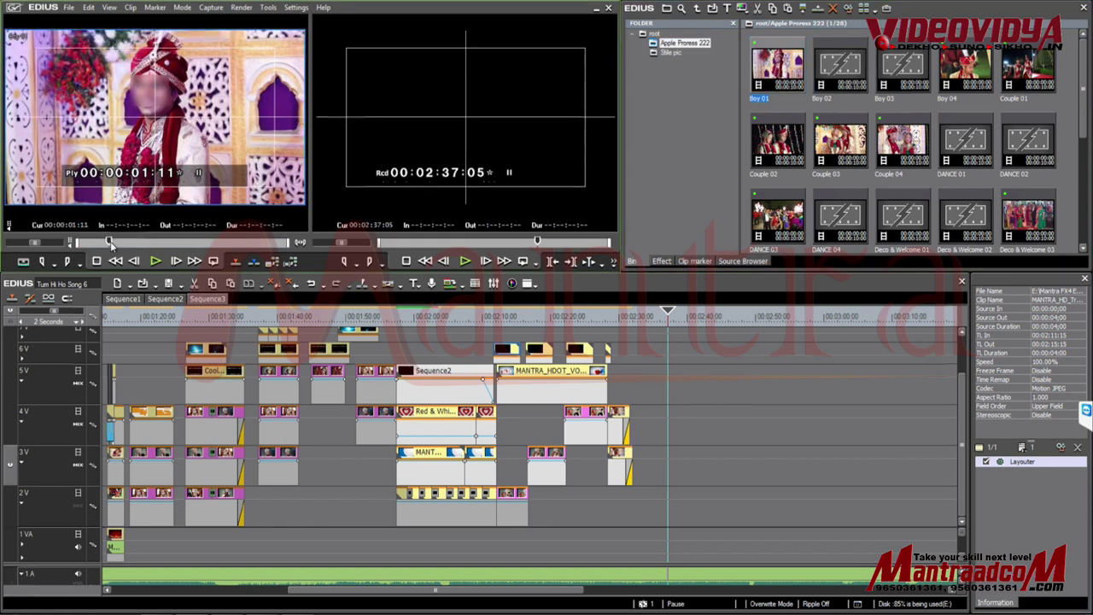
{"action": "left_click_drag", "start_coordinate": [251, 257], "coordinate": [244, 257]}
{"action": "key", "text": "o"}
{"action": "left_click_drag", "start_coordinate": [283, 178], "coordinate": [696, 497]}
Step: Load the Couple 03 clip, mark In and Out points on it, and place the trimmed range on track 2V directly after Boy 01
{"action": "double_click", "coordinate": [841, 141]}
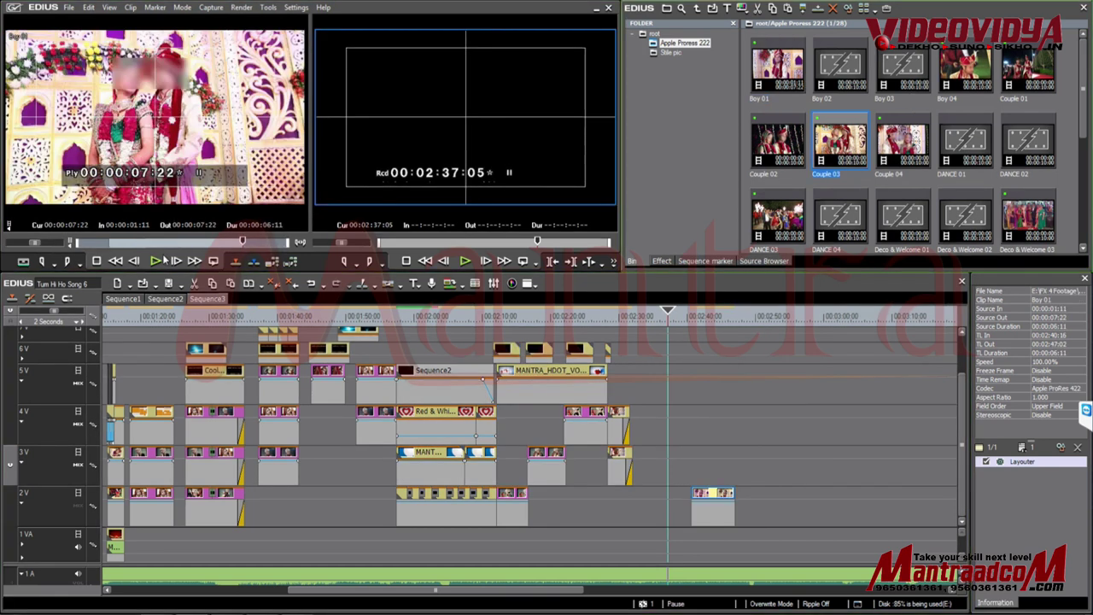
{"action": "left_click", "coordinate": [155, 261]}
{"action": "key", "text": "i"}
{"action": "left_click_drag", "start_coordinate": [149, 248], "coordinate": [237, 248]}
{"action": "key", "text": "o"}
{"action": "left_click_drag", "start_coordinate": [256, 183], "coordinate": [737, 501]}
{"action": "left_click_drag", "start_coordinate": [739, 501], "coordinate": [740, 502]}
Step: Load Girl 01, mark In 00:00:01:07 and Out 00:00:08:08, and place it on track 2V directly after the Deco & Welcome clip
{"action": "left_click_drag", "start_coordinate": [1083, 128], "coordinate": [1083, 214]}
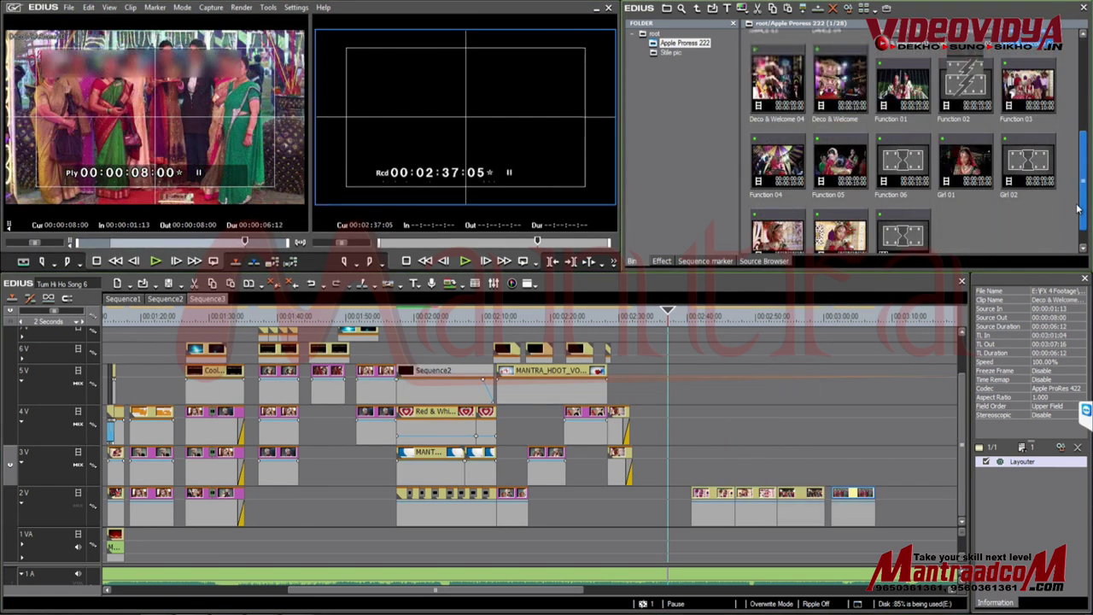
{"action": "double_click", "coordinate": [967, 153]}
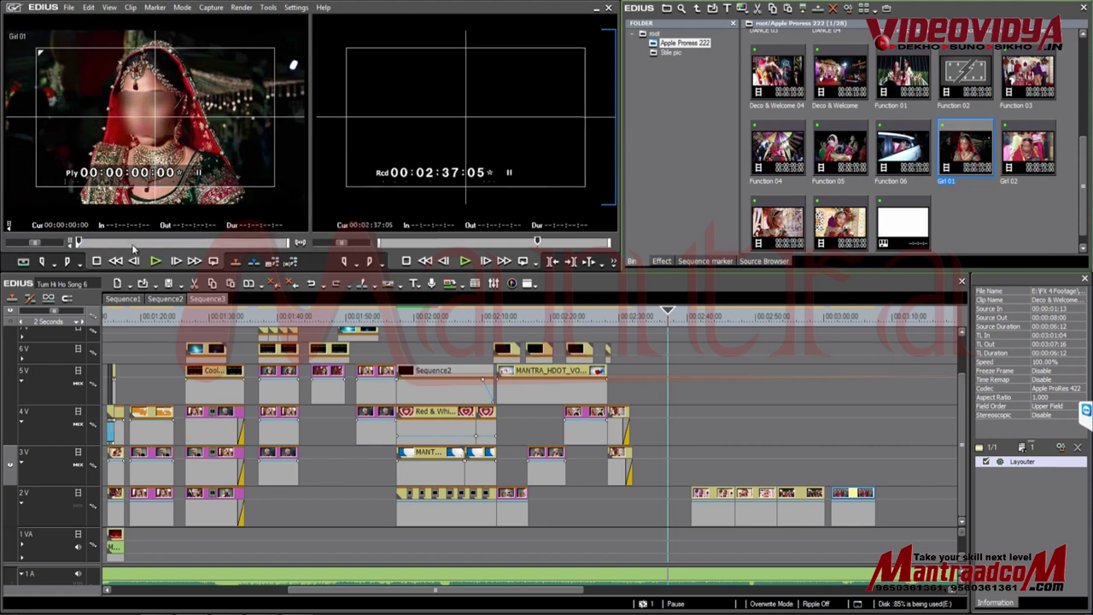
{"action": "left_click_drag", "start_coordinate": [79, 243], "coordinate": [104, 244]}
{"action": "key", "text": "i"}
{"action": "left_click_drag", "start_coordinate": [230, 248], "coordinate": [250, 253]}
{"action": "key", "text": "o"}
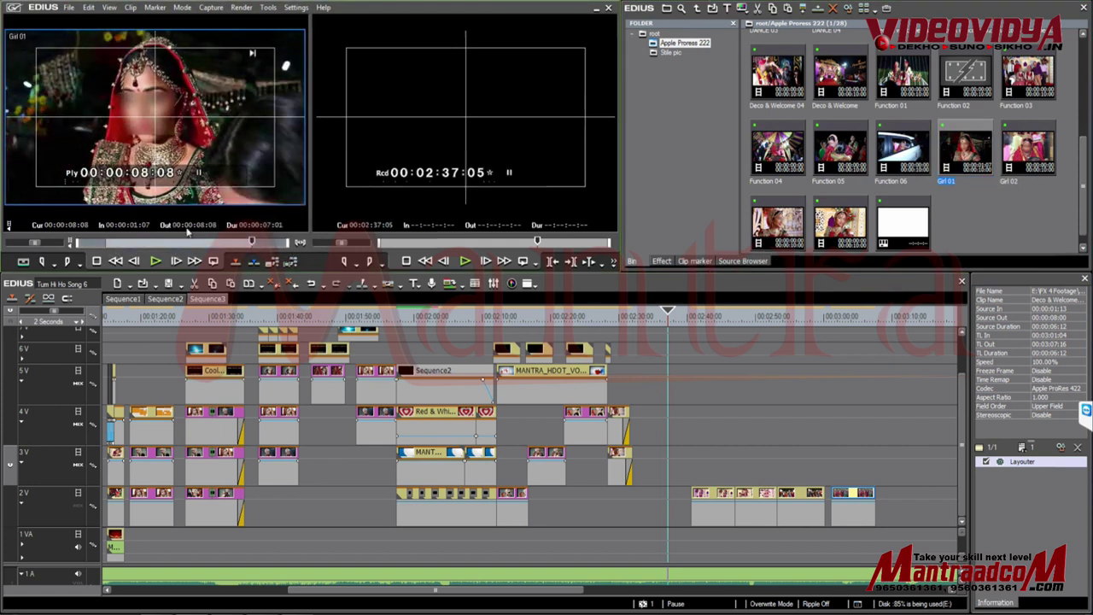
{"action": "left_click_drag", "start_coordinate": [171, 128], "coordinate": [874, 509]}
Step: Shorten the Boy 01 and Couple 03 clips on track 2V and bring DANCE 03 forward to start at 00:02:49:24, leaving no gaps
{"action": "left_click_drag", "start_coordinate": [911, 439], "coordinate": [854, 500]}
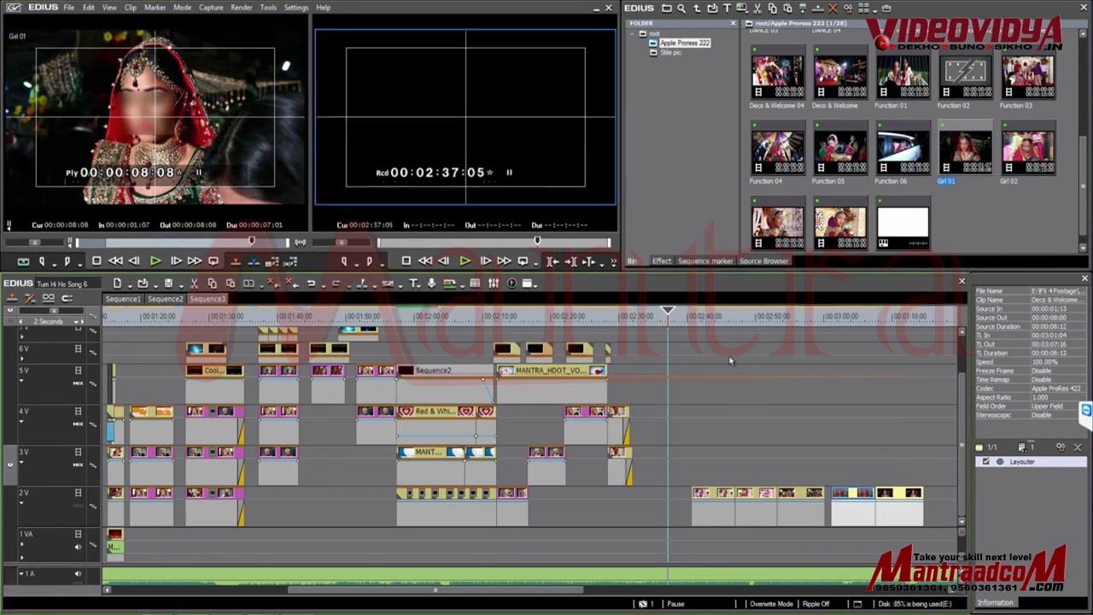
{"action": "left_click", "coordinate": [687, 316]}
{"action": "scroll", "coordinate": [688, 317], "scroll_direction": "up", "scroll_amount": 2}
{"action": "left_click", "coordinate": [650, 315]}
{"action": "left_click_drag", "start_coordinate": [650, 315], "coordinate": [658, 316]}
{"action": "left_click_drag", "start_coordinate": [797, 501], "coordinate": [729, 499]}
{"action": "left_click_drag", "start_coordinate": [923, 500], "coordinate": [830, 499]}
{"action": "key", "text": "Delete"}
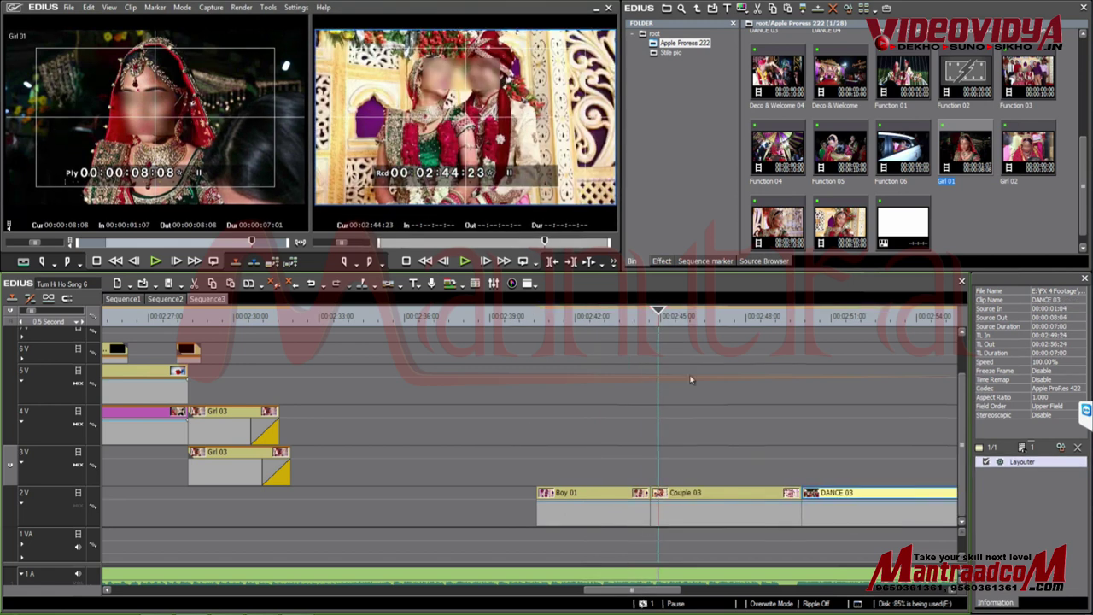
Step: Select the transition at 00:01:59:00 between the photo clips on track 2V and check its name with the effect library displayed
{"action": "left_click_drag", "start_coordinate": [652, 317], "coordinate": [1, 377]}
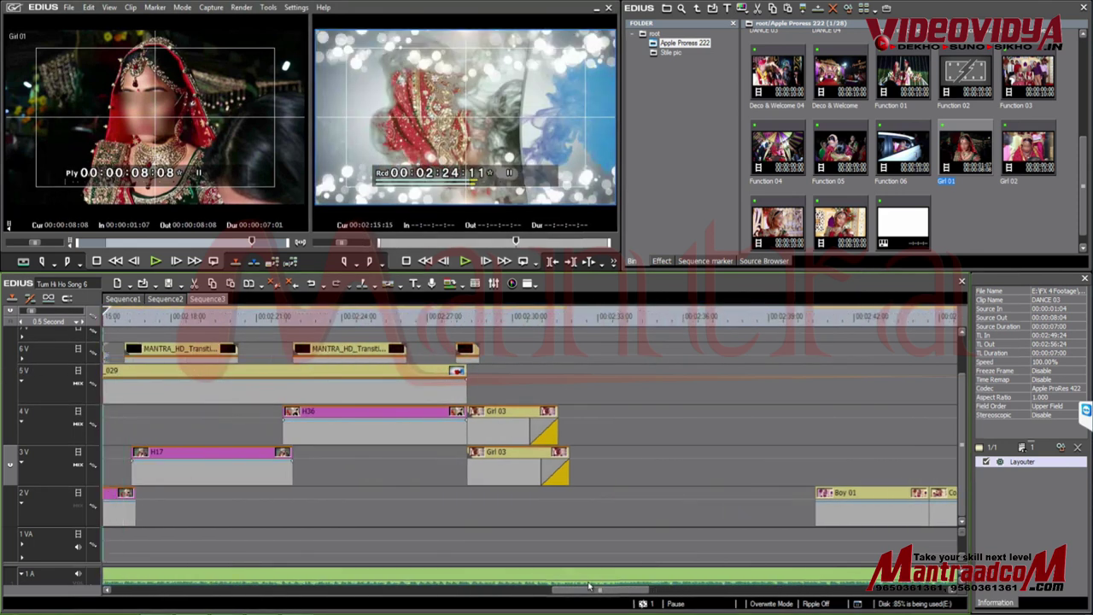
{"action": "left_click_drag", "start_coordinate": [585, 593], "coordinate": [516, 512]}
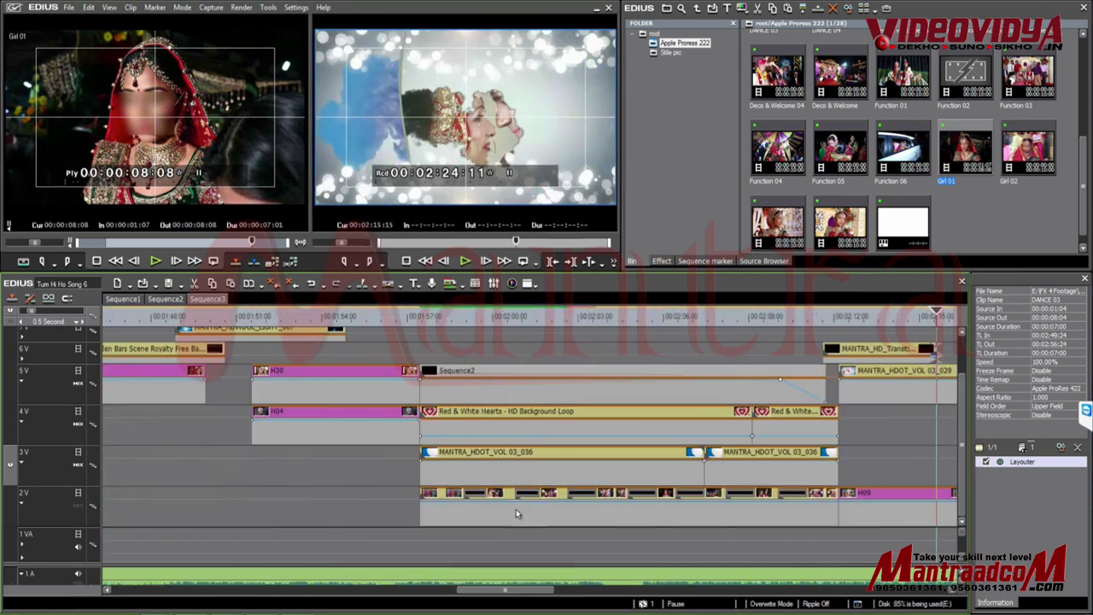
{"action": "left_click", "coordinate": [464, 318]}
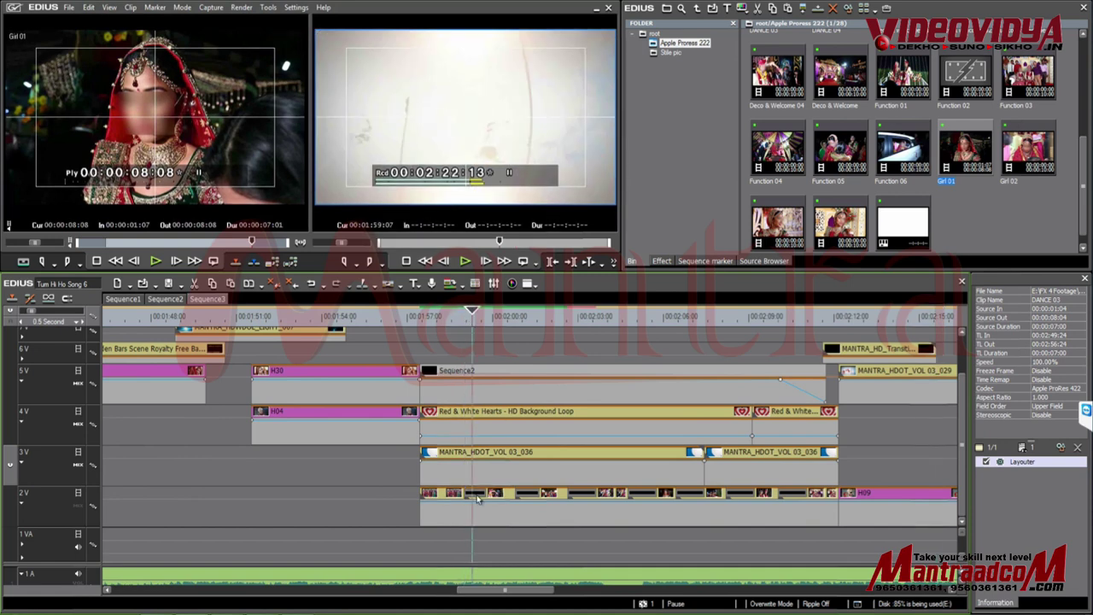
{"action": "left_click", "coordinate": [478, 499]}
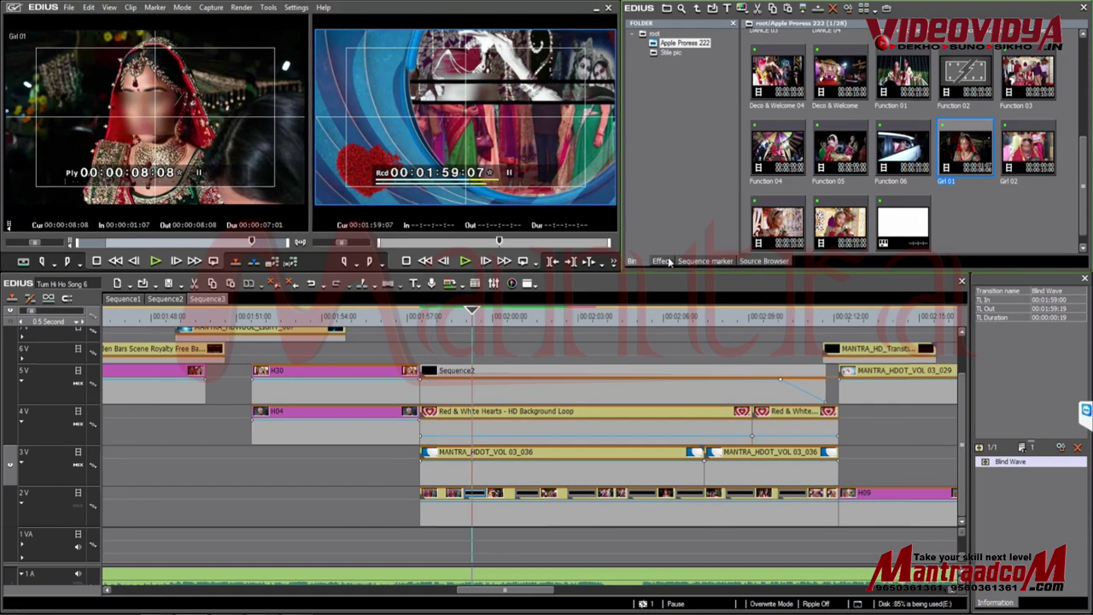
{"action": "left_click", "coordinate": [663, 260]}
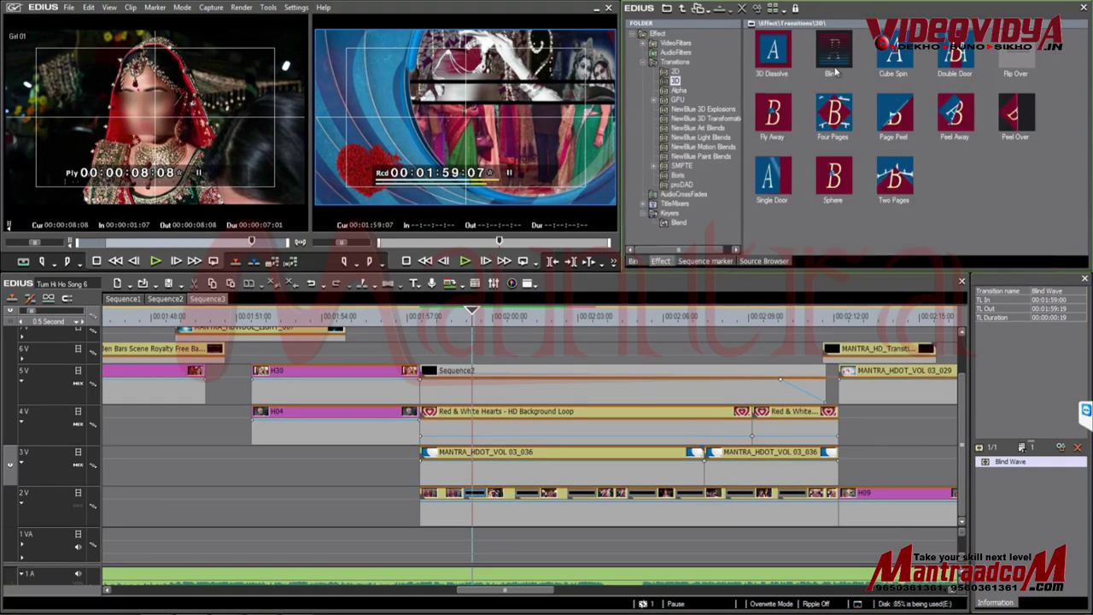
{"action": "left_click", "coordinate": [999, 465]}
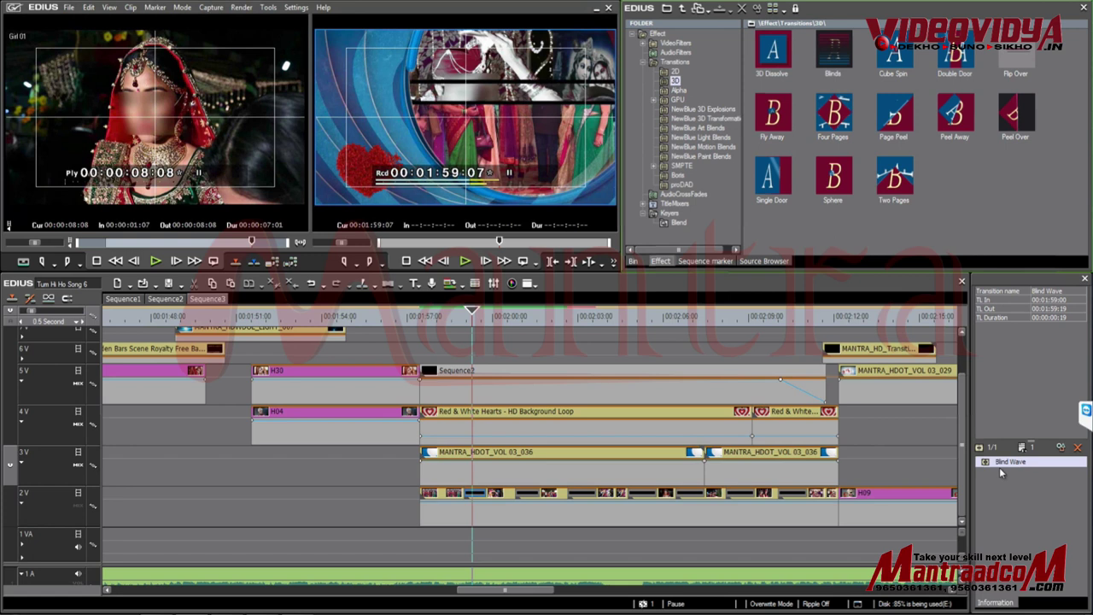
{"action": "mouse_move", "coordinate": [1008, 466]}
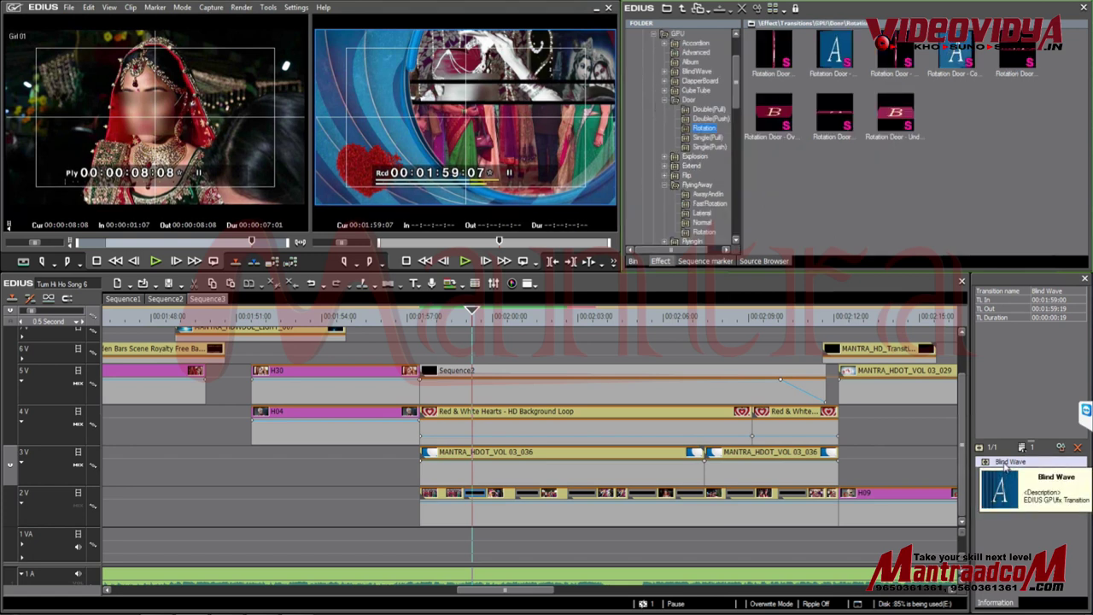
Step: Browse the BlindWave folder of the GPU transitions, examining its Blind, Blind(Depth) and Flip presets
{"action": "left_click", "coordinate": [695, 90]}
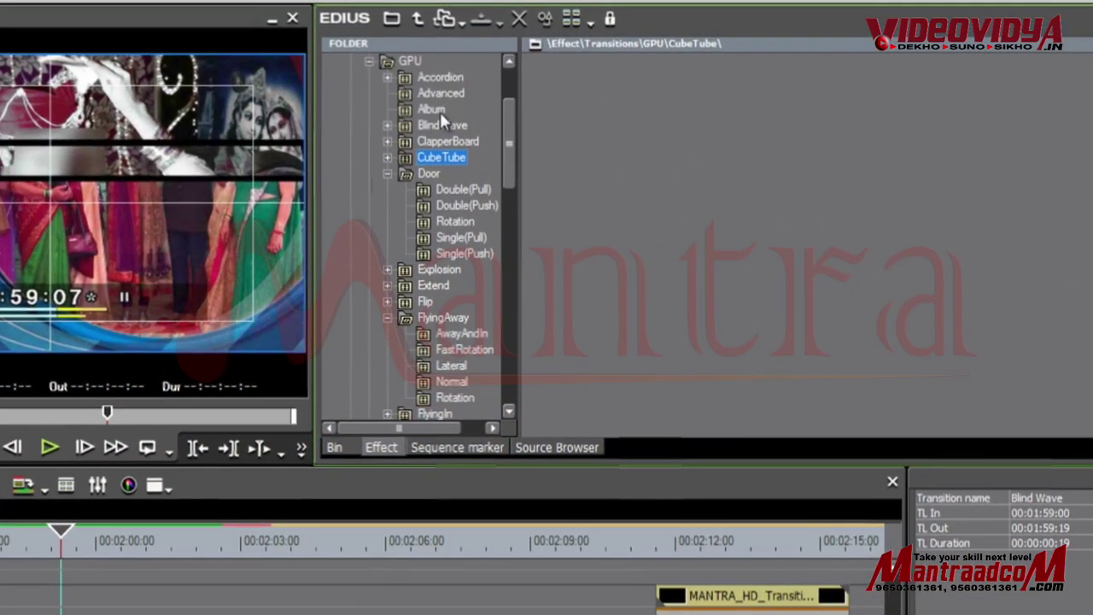
{"action": "left_click", "coordinate": [590, 81]}
{"action": "left_click", "coordinate": [450, 128]}
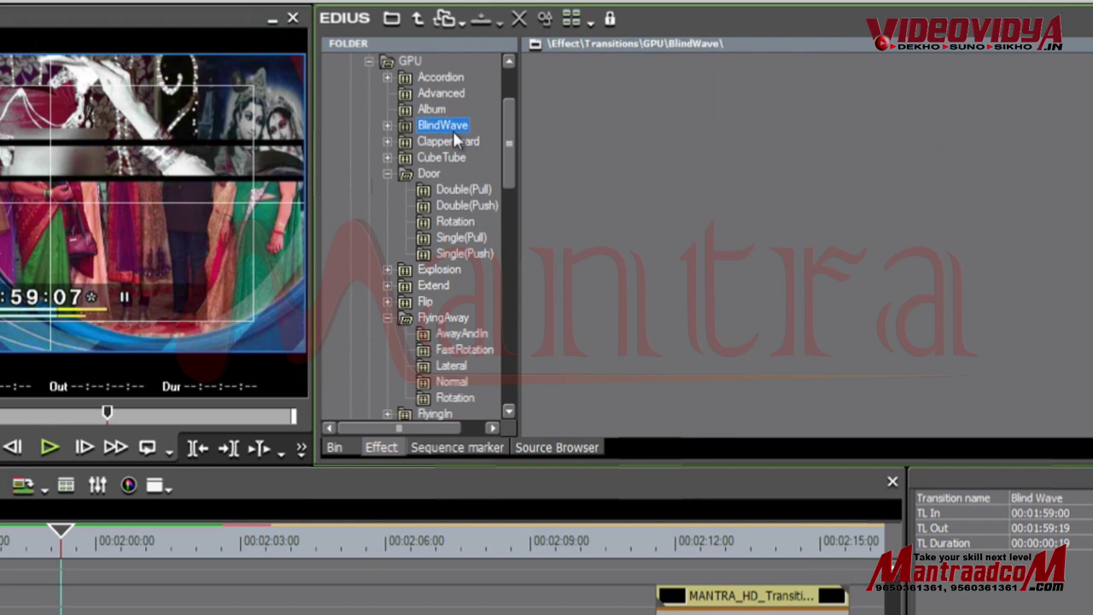
{"action": "left_click", "coordinate": [386, 126]}
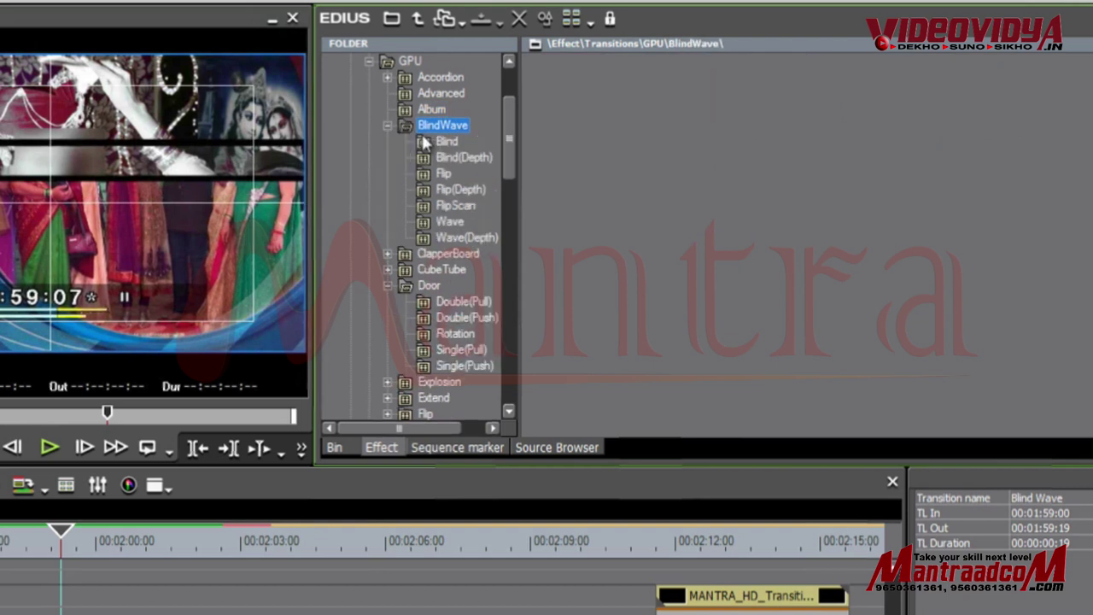
{"action": "left_click", "coordinate": [447, 141]}
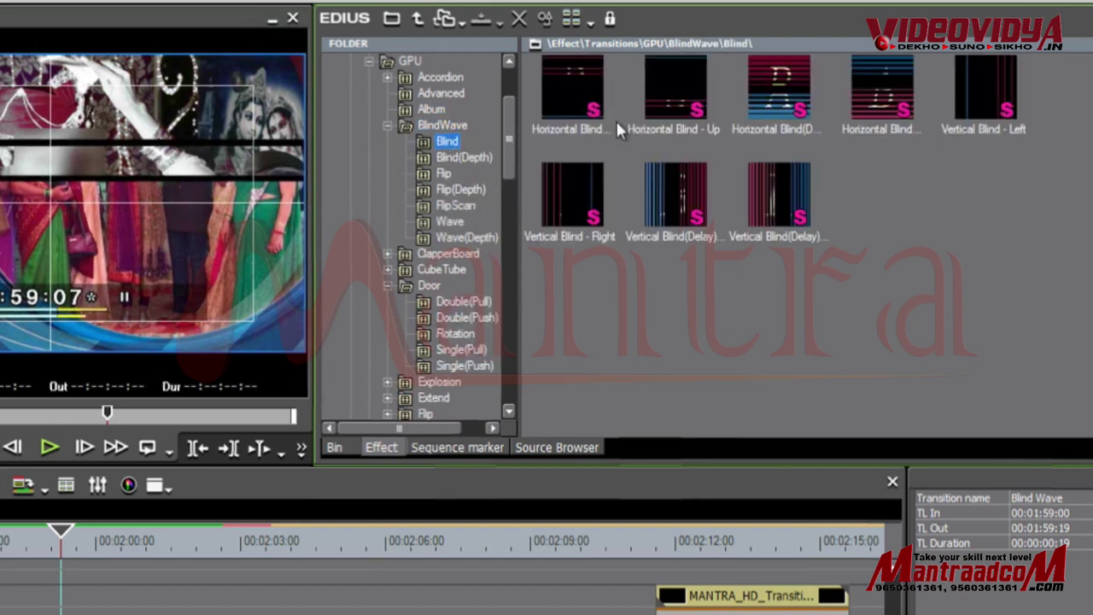
{"action": "left_click", "coordinate": [469, 160]}
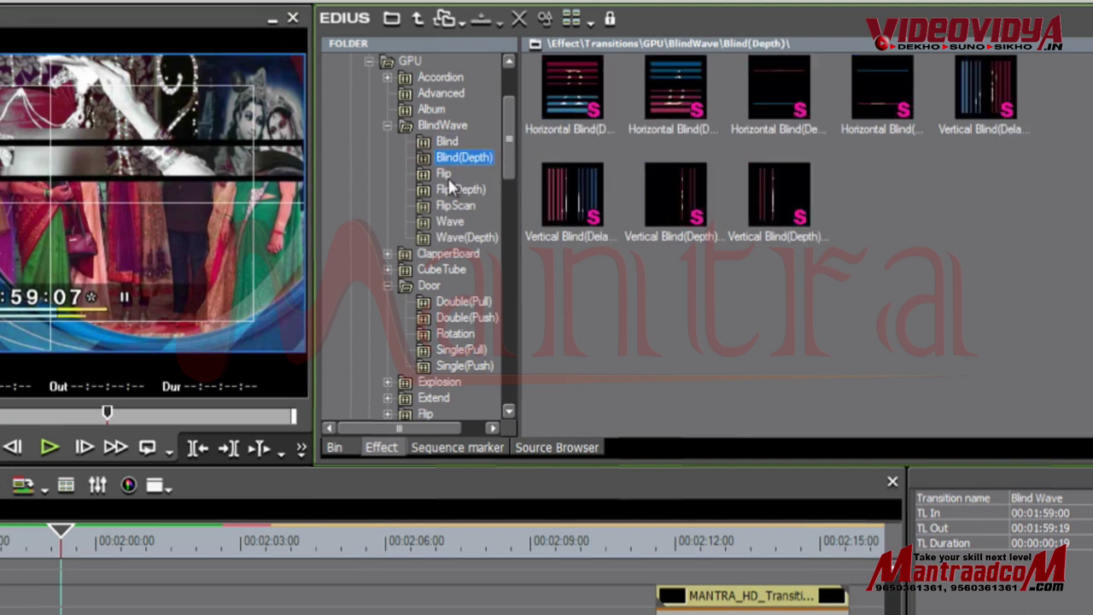
{"action": "left_click", "coordinate": [446, 173]}
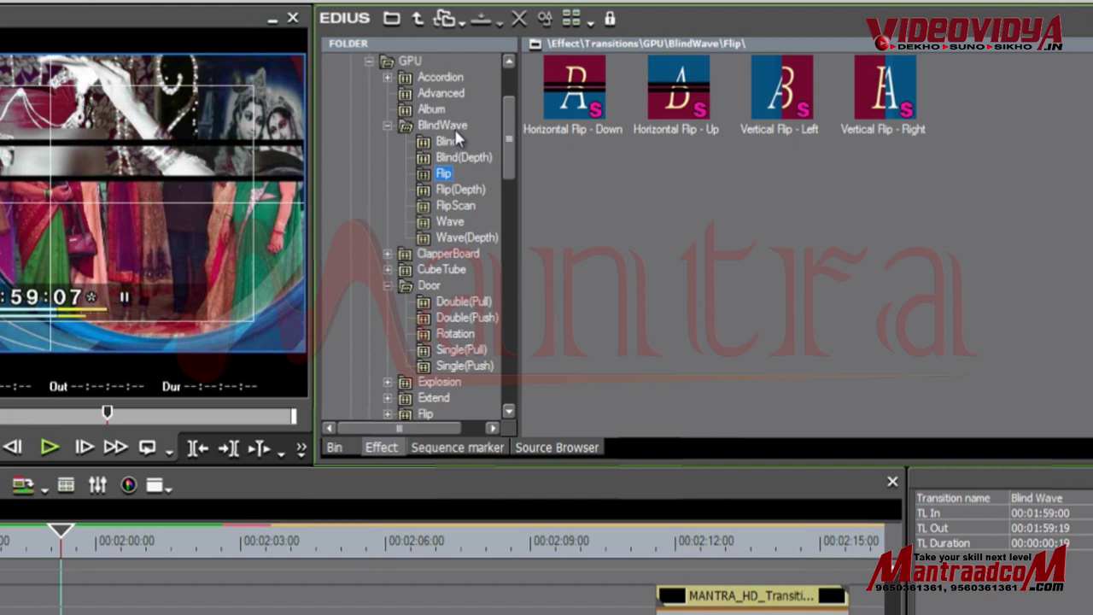
Step: Preview the Horizontal Flip - Down, Horizontal Flip - Up, Vertical Flip - Left and Vertical Flip - Right transitions
{"action": "left_click", "coordinate": [575, 110]}
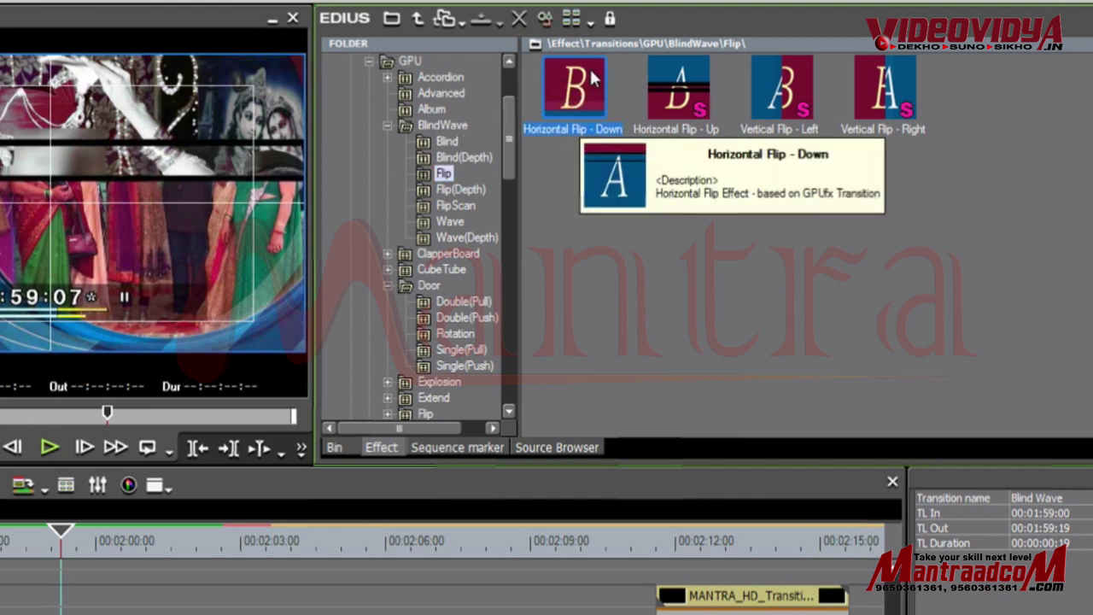
{"action": "left_click", "coordinate": [698, 117]}
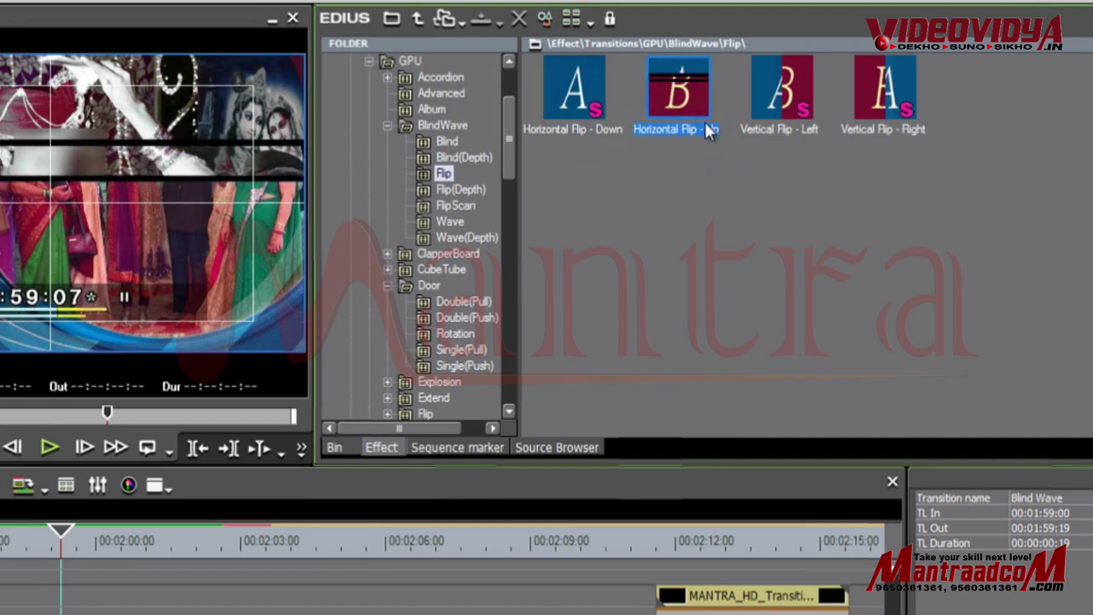
{"action": "left_click", "coordinate": [820, 126]}
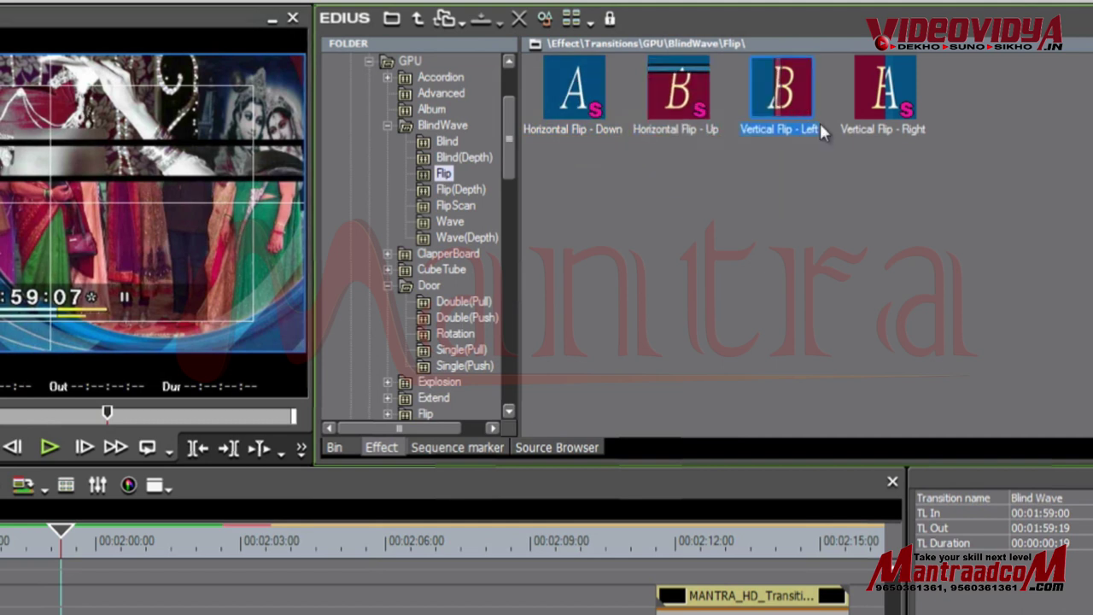
{"action": "left_click", "coordinate": [889, 103]}
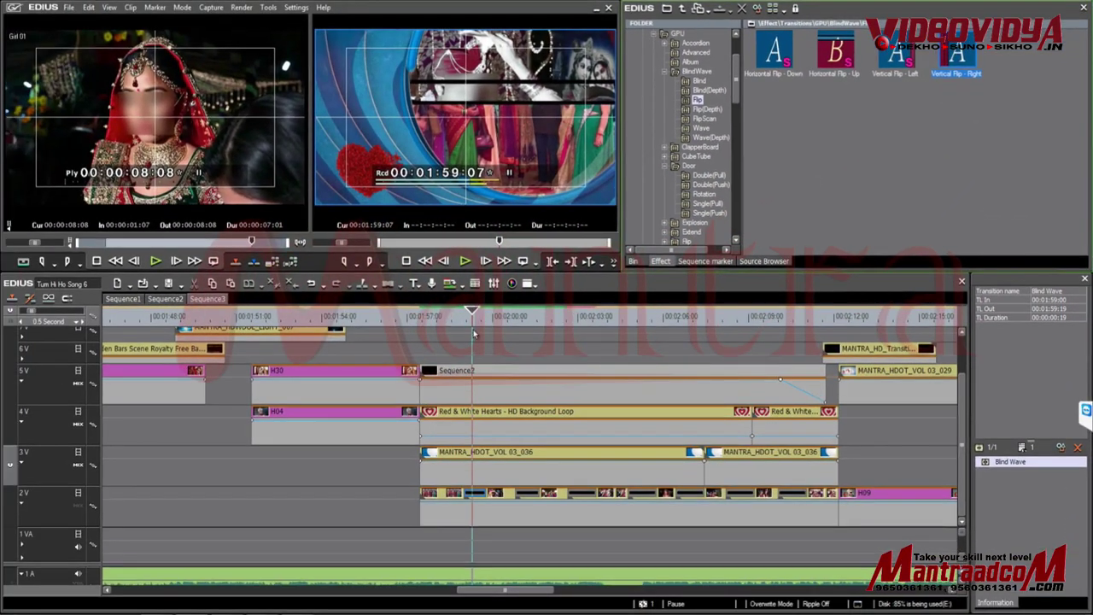
Step: Step frame by frame through the Blind Wave transition on track 2V from 00:01:59:00 to 00:01:59:06
{"action": "left_click", "coordinate": [464, 320]}
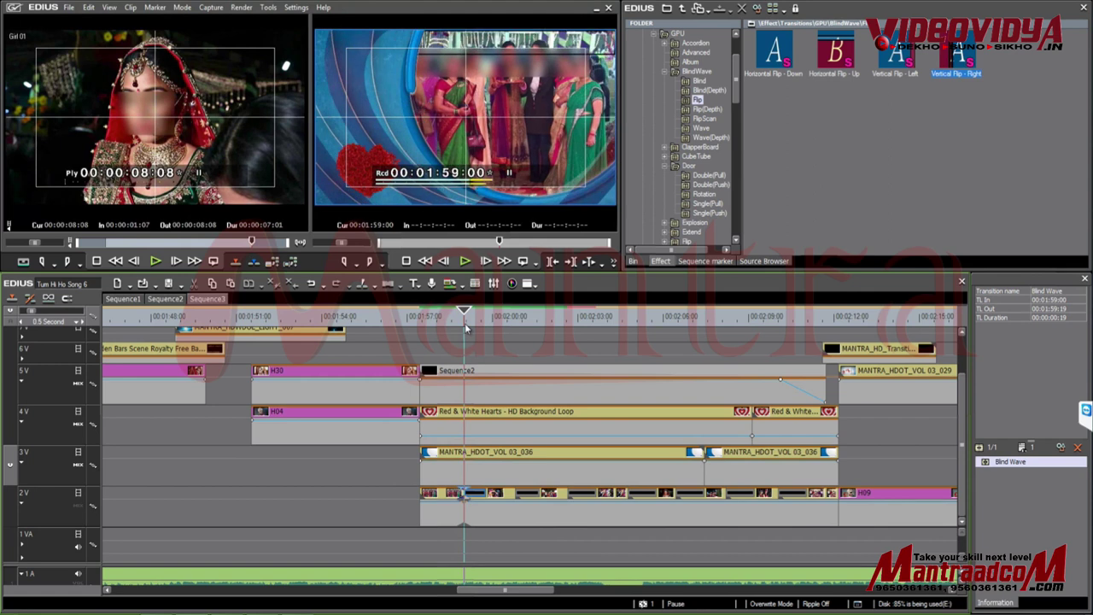
{"action": "key", "text": "Right"}
{"action": "key", "text": "Right"}
{"action": "key", "text": "Right"}
{"action": "key", "text": "Right"}
{"action": "key", "text": "Right"}
{"action": "key", "text": "Right"}
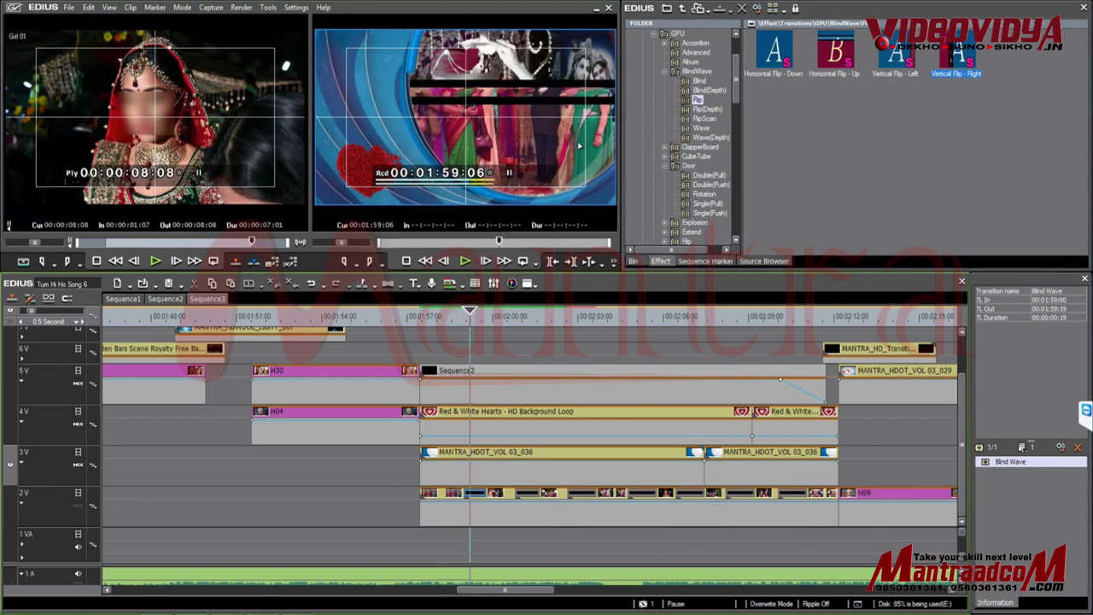
Step: Scrub from 00:02:01:01 to 00:02:03:00, step frame by frame through the transition there, and jump between the neighbouring edit points
{"action": "left_click", "coordinate": [521, 318]}
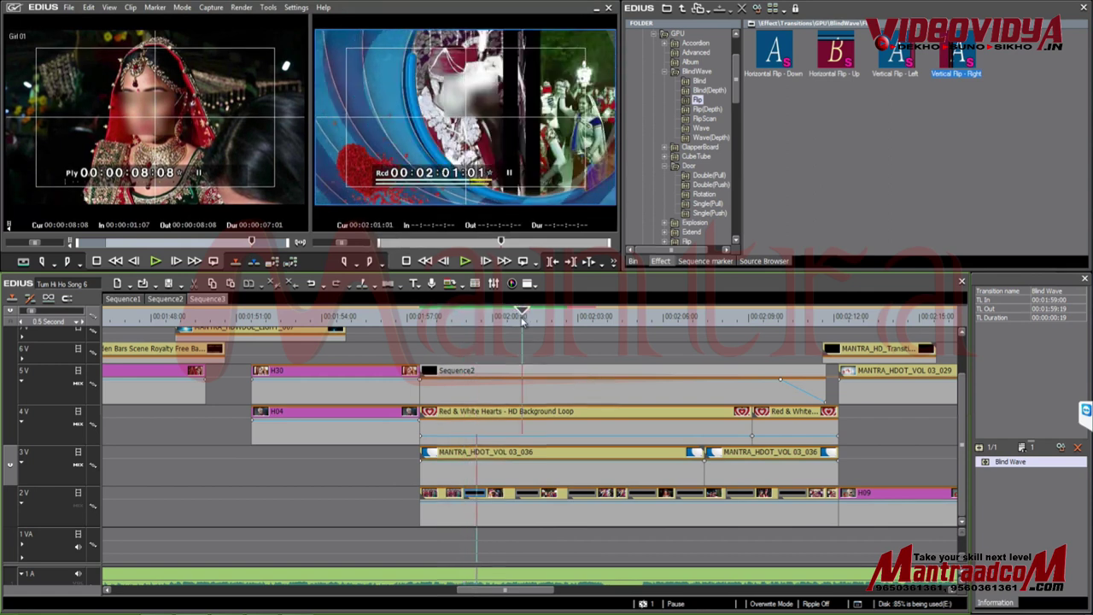
{"action": "left_click_drag", "start_coordinate": [522, 319], "coordinate": [579, 319]}
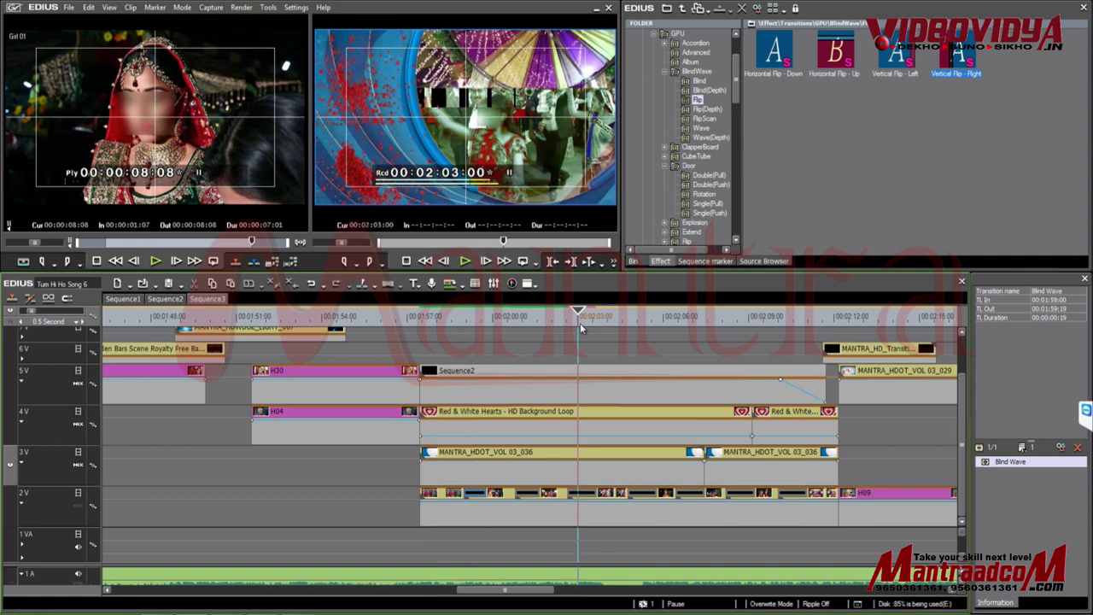
{"action": "key", "text": "Right"}
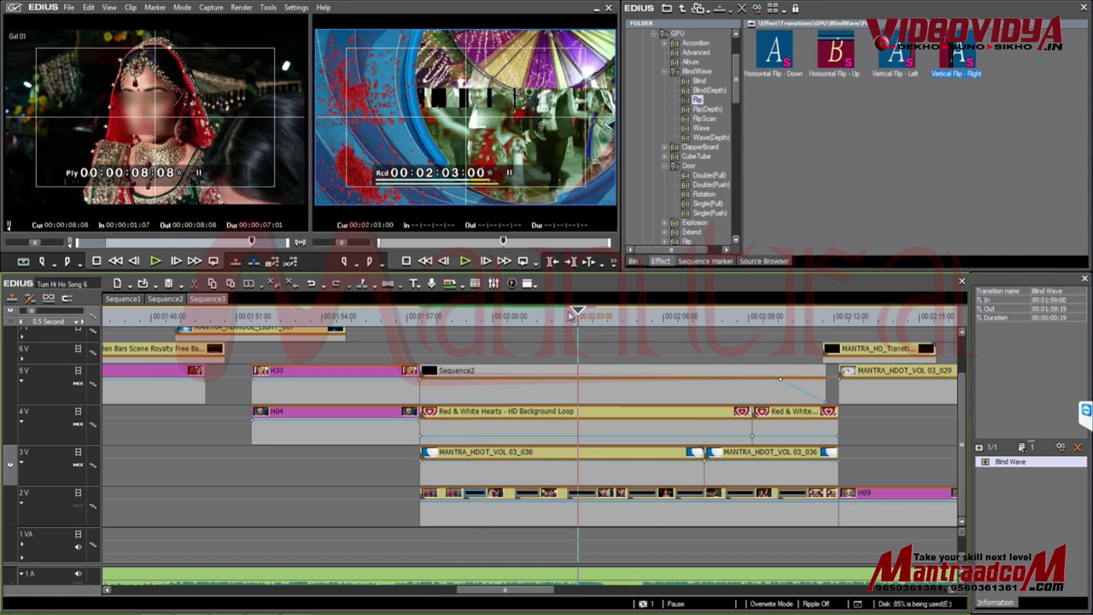
{"action": "key", "text": "Right"}
{"action": "key", "text": "Right"}
{"action": "key", "text": "Right"}
{"action": "key", "text": "Right"}
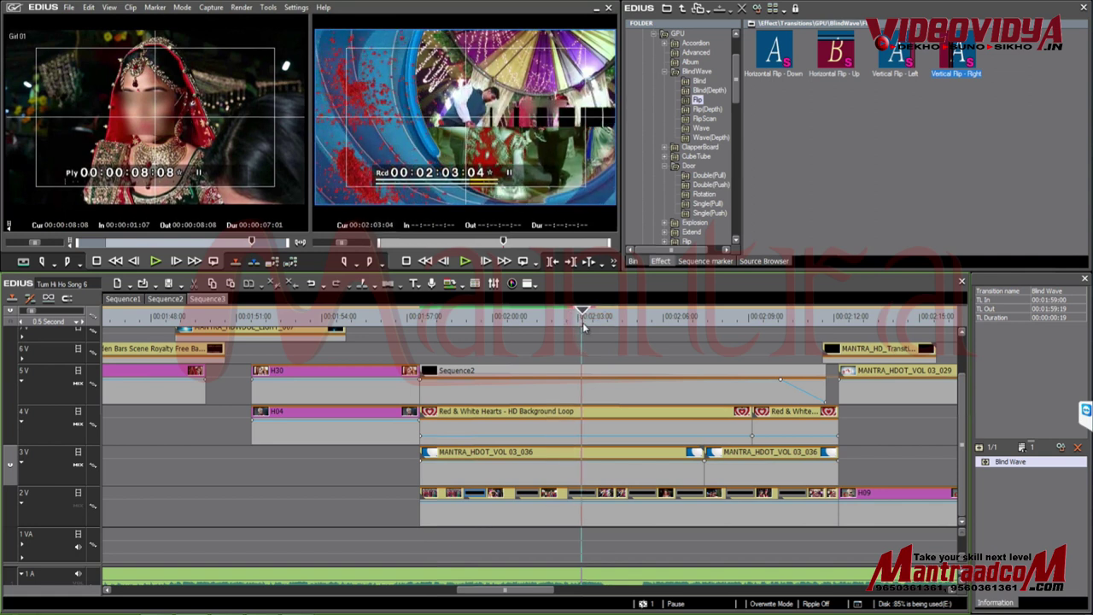
{"action": "key", "text": "Right"}
{"action": "key", "text": "Right"}
{"action": "key", "text": "Right"}
{"action": "key", "text": "Right"}
{"action": "key", "text": "a"}
{"action": "key", "text": "Right"}
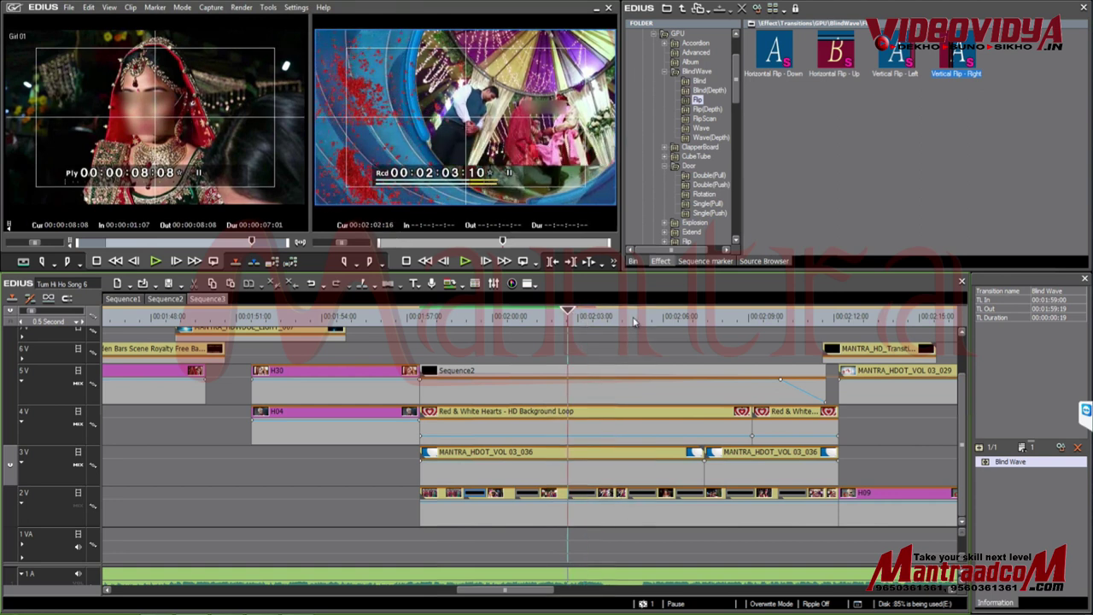
{"action": "key", "text": "s"}
Step: Trim the demo clips on track 2V and close the gaps so they sit end to end, from the first clip through Girl 01
{"action": "left_click", "coordinate": [952, 591]}
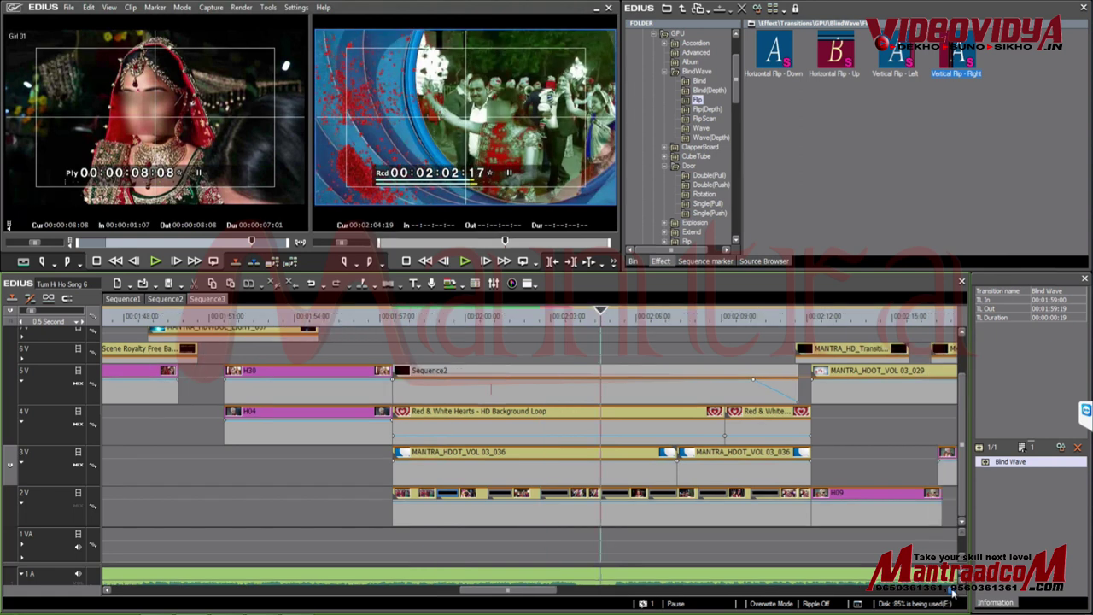
{"action": "left_click", "coordinate": [953, 592]}
{"action": "left_click_drag", "start_coordinate": [755, 497], "coordinate": [666, 499]}
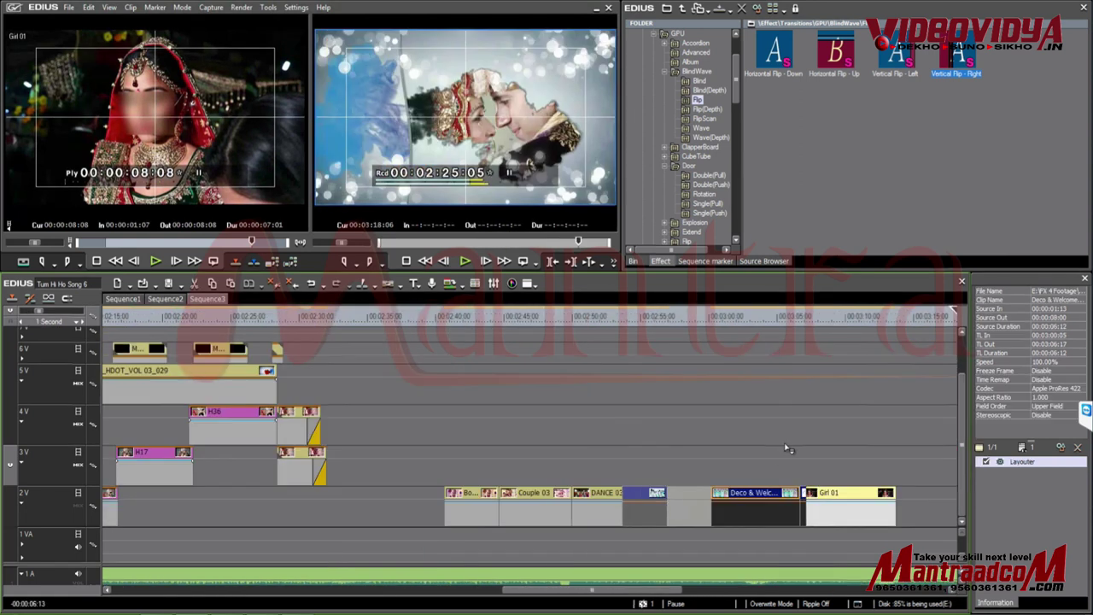
{"action": "left_click_drag", "start_coordinate": [748, 495], "coordinate": [726, 505]}
{"action": "left_click_drag", "start_coordinate": [596, 502], "coordinate": [572, 499]}
Step: Apply the Horizontal Flip - Down transition between the first two demo clips on track 2V and step through it frame by frame
{"action": "left_click_drag", "start_coordinate": [775, 53], "coordinate": [510, 497]}
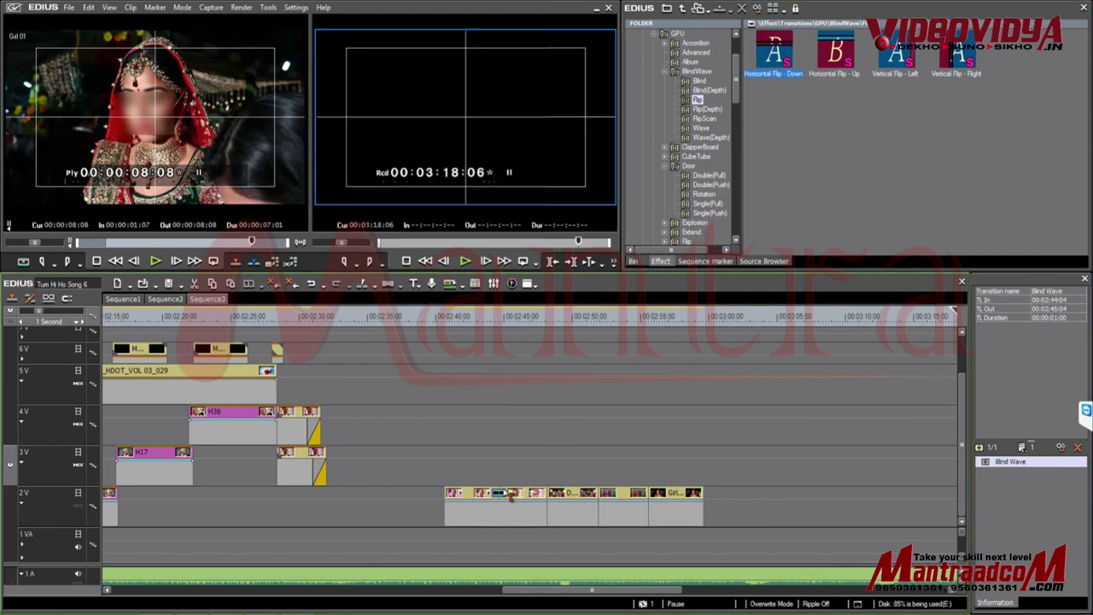
{"action": "left_click", "coordinate": [499, 322]}
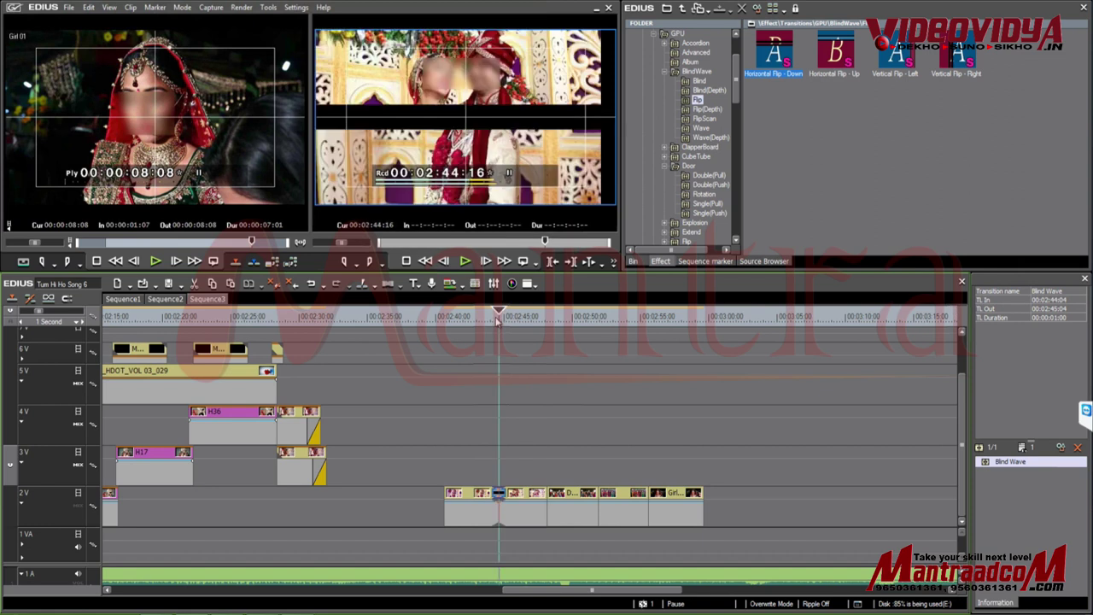
{"action": "left_click", "coordinate": [492, 321]}
{"action": "key", "text": "Right"}
{"action": "key", "text": "Right"}
{"action": "key", "text": "Right"}
{"action": "key", "text": "Right"}
{"action": "key", "text": "Right"}
{"action": "key", "text": "Right"}
{"action": "key", "text": "Right"}
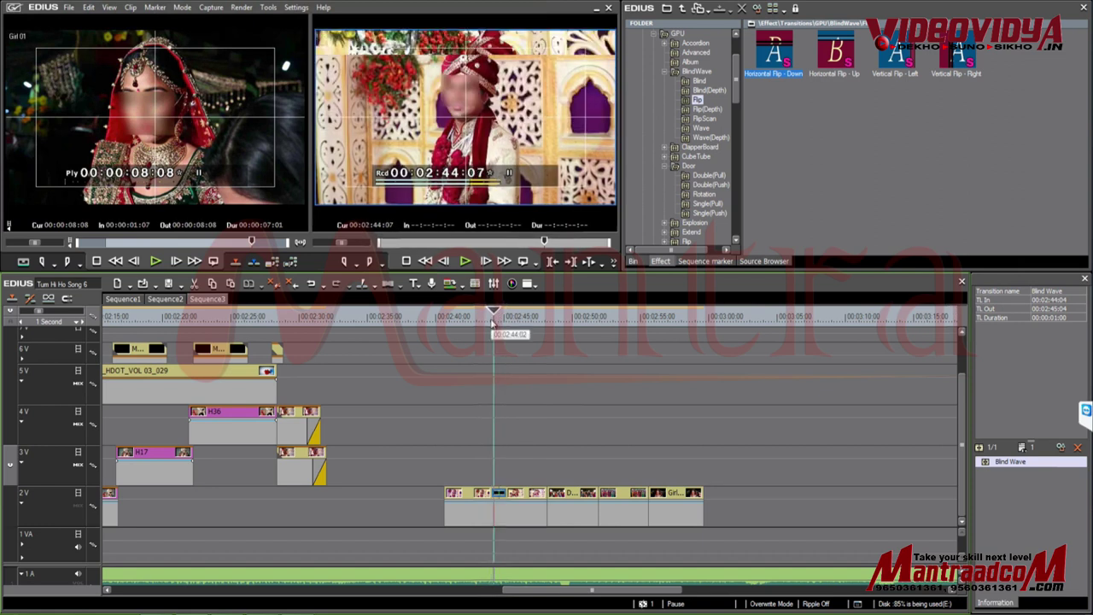
{"action": "key", "text": "Right"}
{"action": "key", "text": "Right"}
{"action": "key", "text": "Right"}
{"action": "key", "text": "Right"}
{"action": "key", "text": "Right"}
{"action": "key", "text": "Right"}
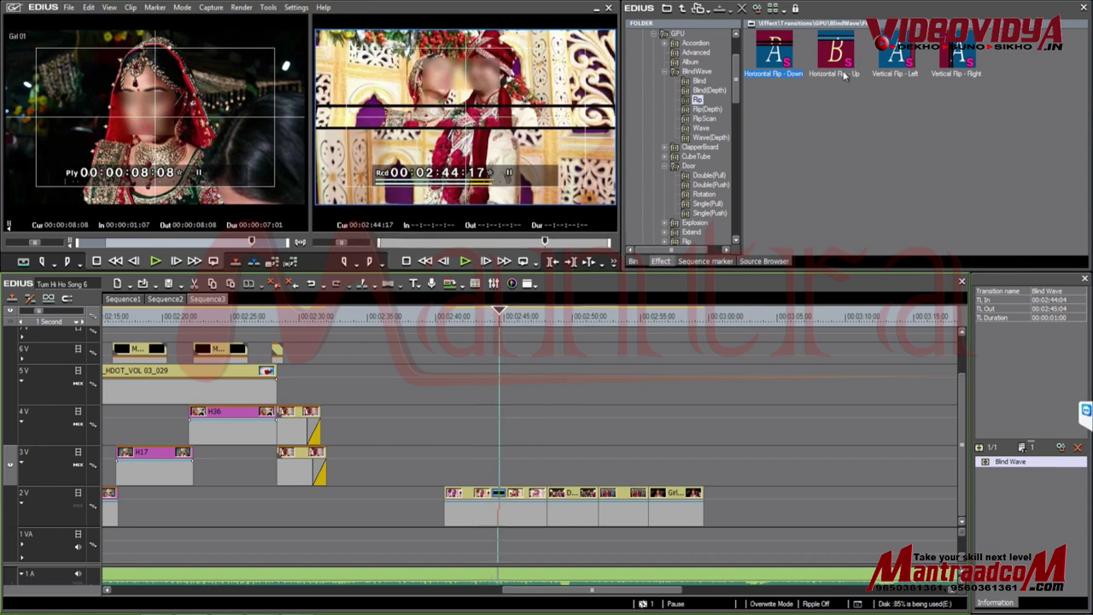
Step: Apply Horizontal Flip - Up, Vertical Flip - Left and Vertical Flip - Right to the remaining three cuts between the demo clips, in that order
{"action": "left_click", "coordinate": [546, 494]}
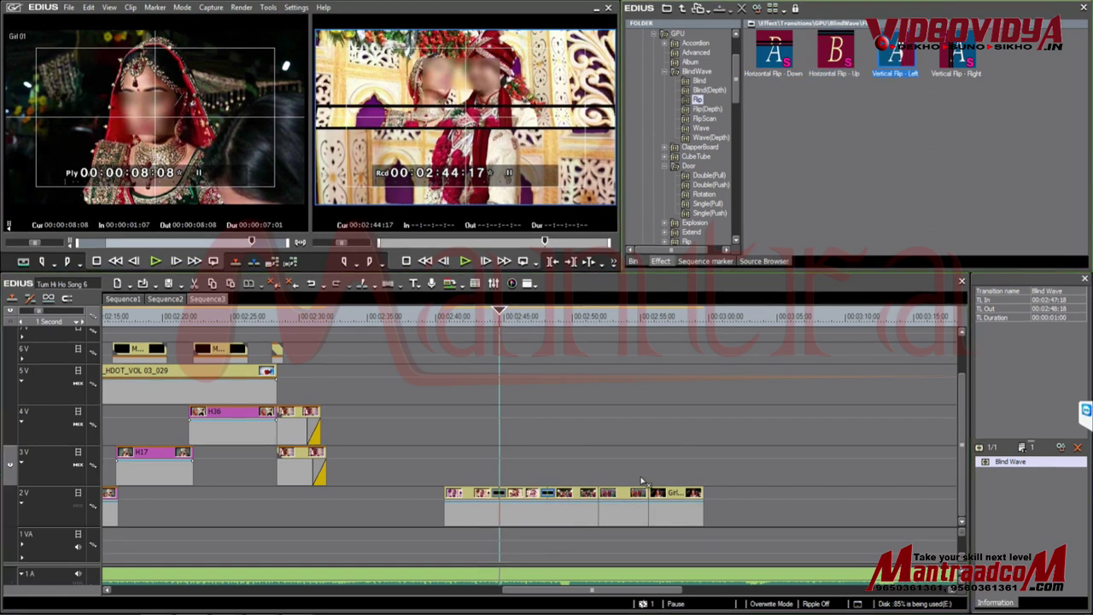
{"action": "left_click_drag", "start_coordinate": [642, 480], "coordinate": [599, 495]}
{"action": "left_click_drag", "start_coordinate": [957, 54], "coordinate": [652, 503]}
{"action": "left_click", "coordinate": [651, 504]}
Step: Step frame by frame through the Horizontal Flip - Up transition on track 2V, starting at 00:02:47:18
{"action": "left_click", "coordinate": [540, 316]}
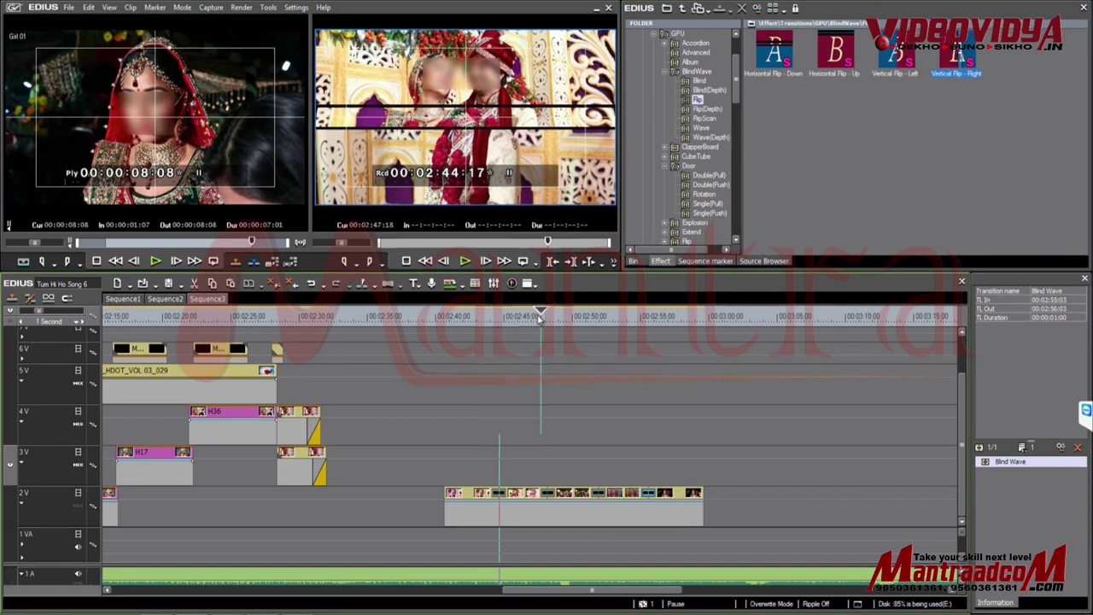
{"action": "key", "text": "Right"}
{"action": "key", "text": "Right"}
{"action": "key", "text": "Right"}
{"action": "key", "text": "Right"}
{"action": "key", "text": "Right"}
{"action": "key", "text": "Right"}
{"action": "key", "text": "Right"}
{"action": "key", "text": "Right"}
{"action": "key", "text": "Right"}
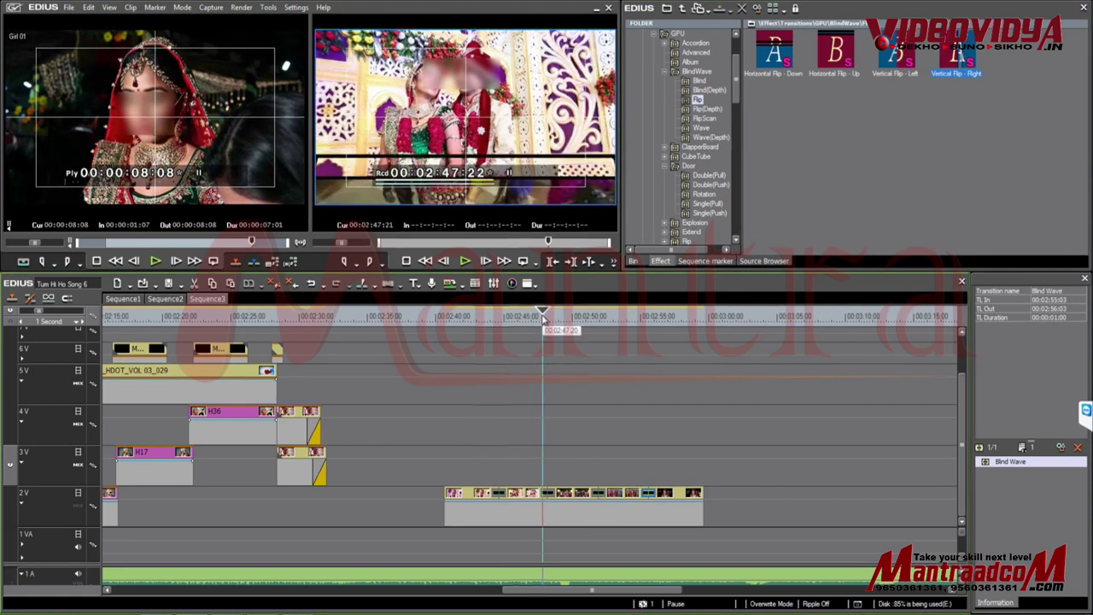
Step: Step frame by frame through the Vertical Flip - Left transition and scrub across the Vertical Flip - Right transition
{"action": "left_click_drag", "start_coordinate": [544, 318], "coordinate": [595, 324]}
{"action": "key", "text": "Right"}
{"action": "key", "text": "Right"}
{"action": "key", "text": "Right"}
{"action": "key", "text": "Right"}
{"action": "key", "text": "Right"}
{"action": "key", "text": "Right"}
{"action": "key", "text": "Right"}
{"action": "key", "text": "Right"}
{"action": "key", "text": "Right"}
{"action": "key", "text": "Right"}
{"action": "key", "text": "Right"}
{"action": "key", "text": "Right"}
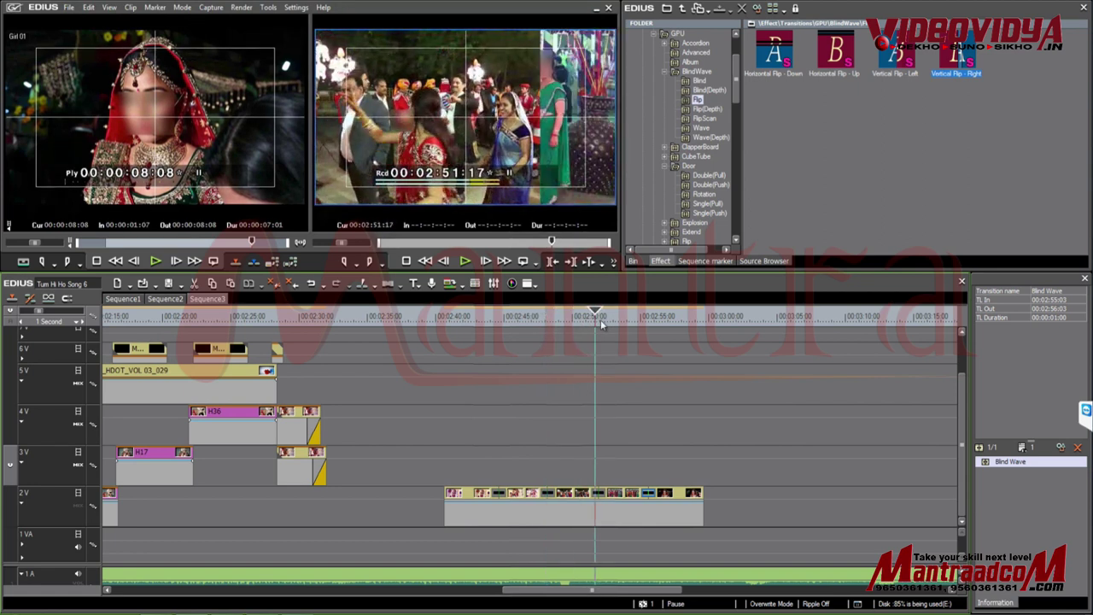
{"action": "left_click_drag", "start_coordinate": [641, 325], "coordinate": [647, 331]}
Step: Scrub the song section around 00:01:59:19 and 00:02:02:16 and the new demo clips to compare their transitions
{"action": "left_click_drag", "start_coordinate": [640, 595], "coordinate": [544, 597]}
{"action": "left_click_drag", "start_coordinate": [248, 319], "coordinate": [267, 323]}
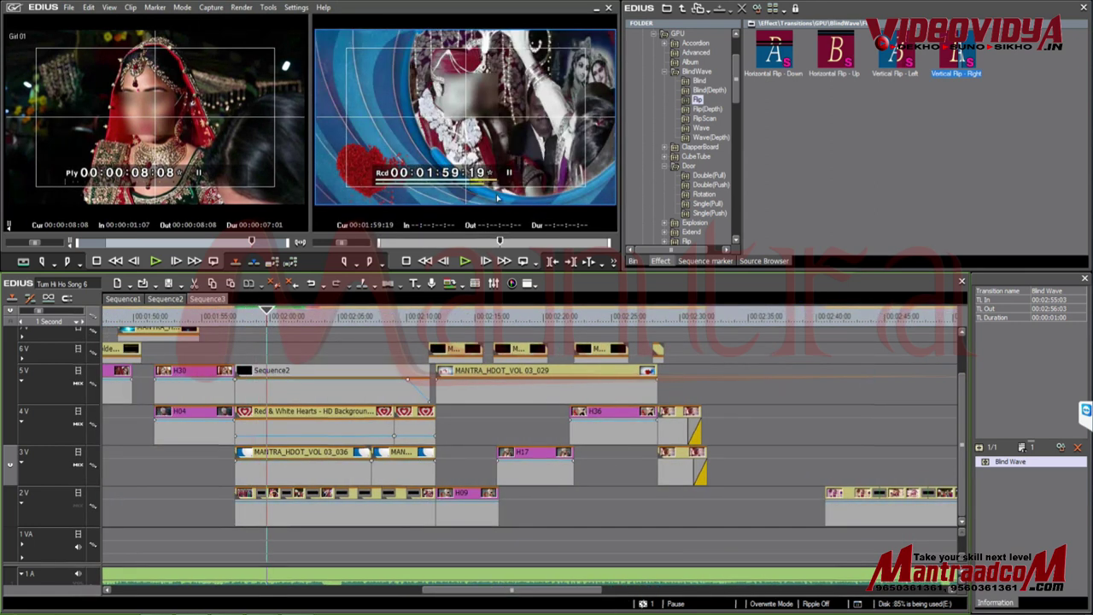
{"action": "left_click_drag", "start_coordinate": [858, 323], "coordinate": [898, 322]}
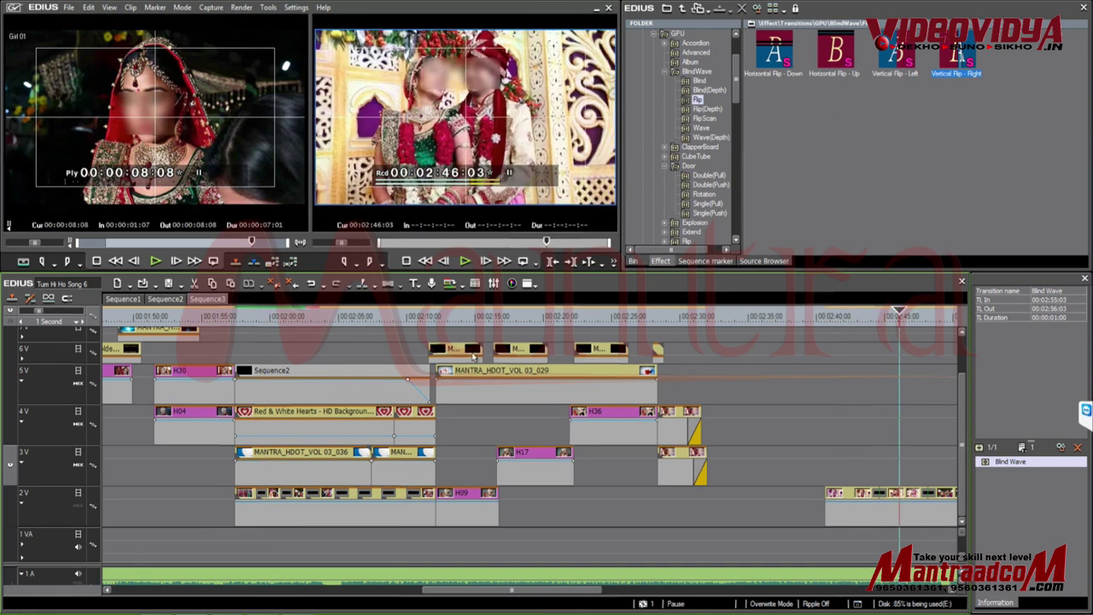
{"action": "left_click_drag", "start_coordinate": [265, 322], "coordinate": [306, 324]}
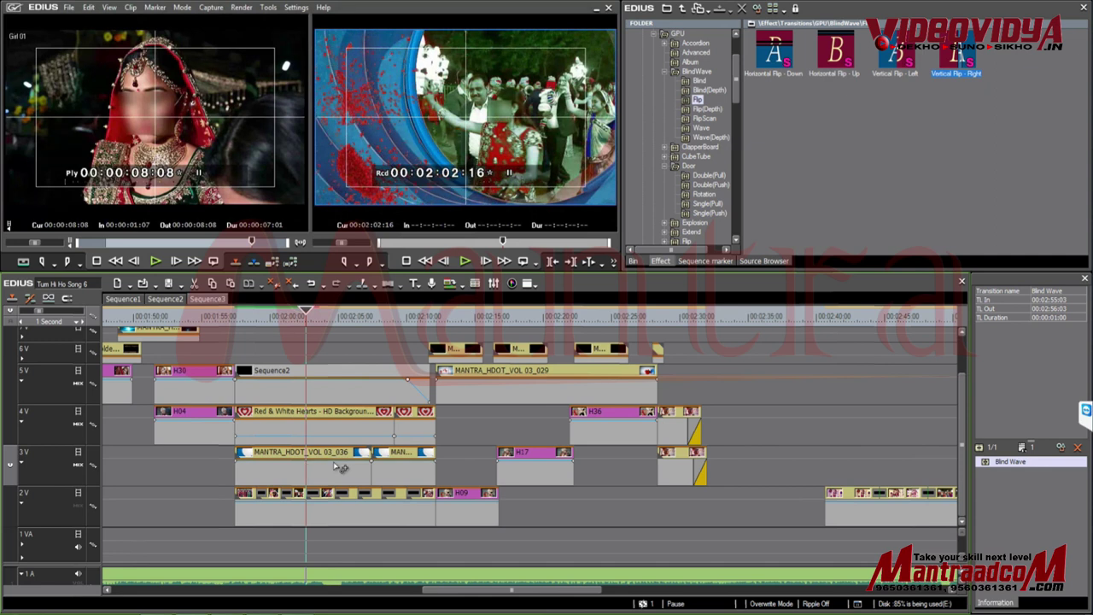
Step: Load the source of the MANTRA_HDOT_VOL 03_036 clip on track 3V into the player with Match Frame (Recorder to Source)
{"action": "left_click", "coordinate": [340, 467]}
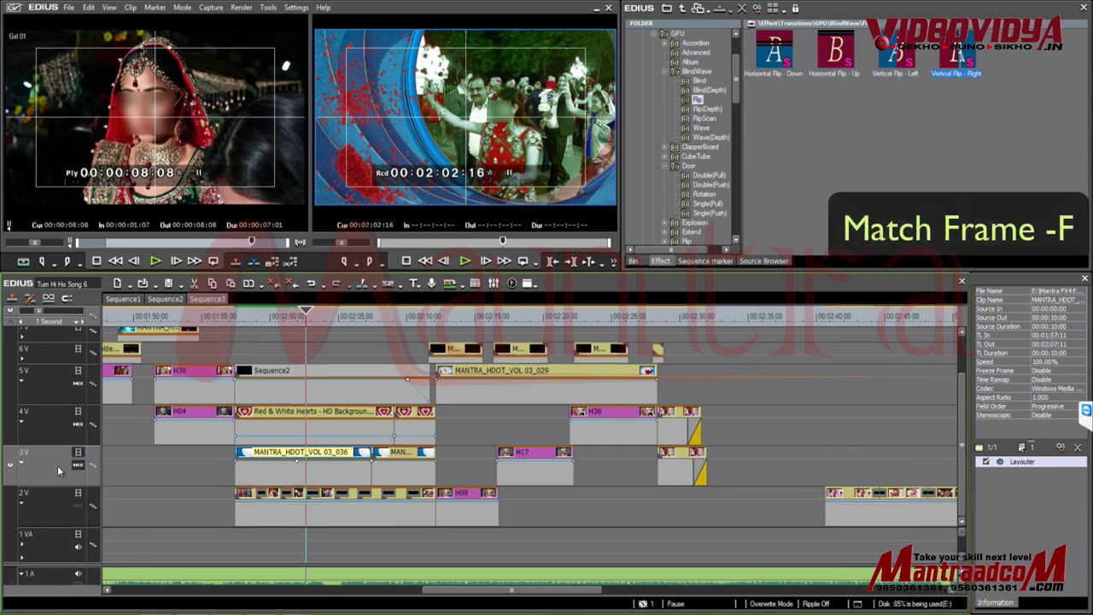
{"action": "left_click", "coordinate": [275, 470]}
{"action": "left_click", "coordinate": [150, 8]}
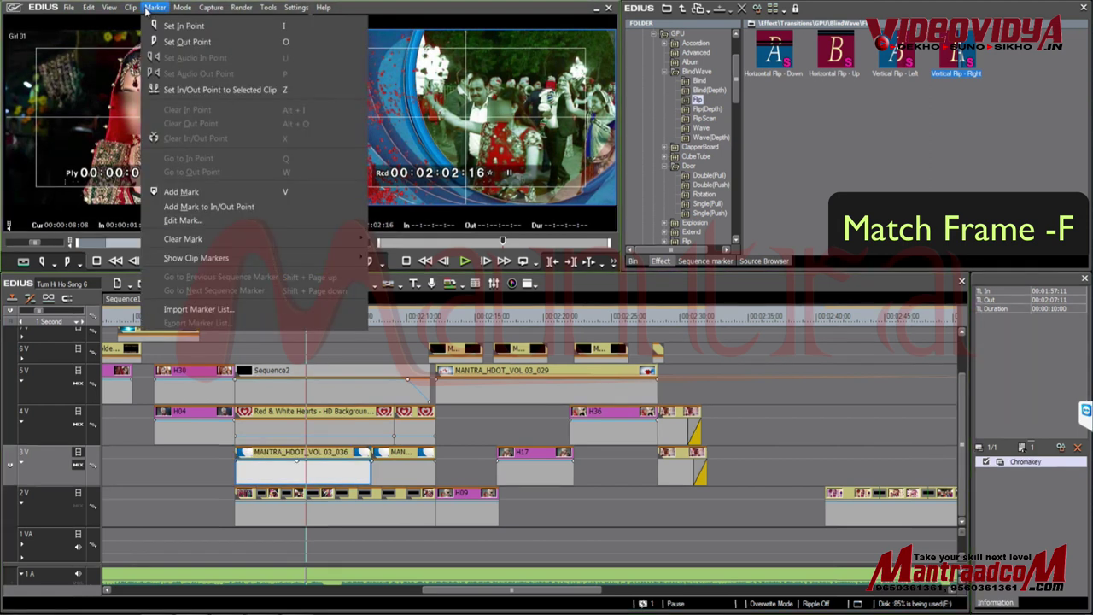
{"action": "mouse_move", "coordinate": [193, 231]}
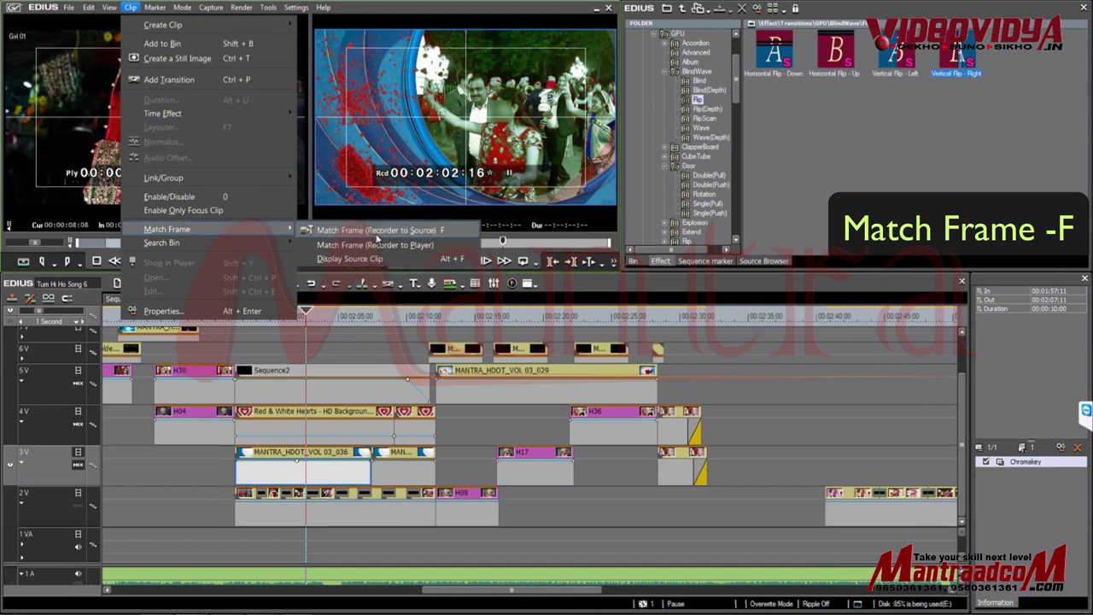
{"action": "left_click", "coordinate": [375, 231]}
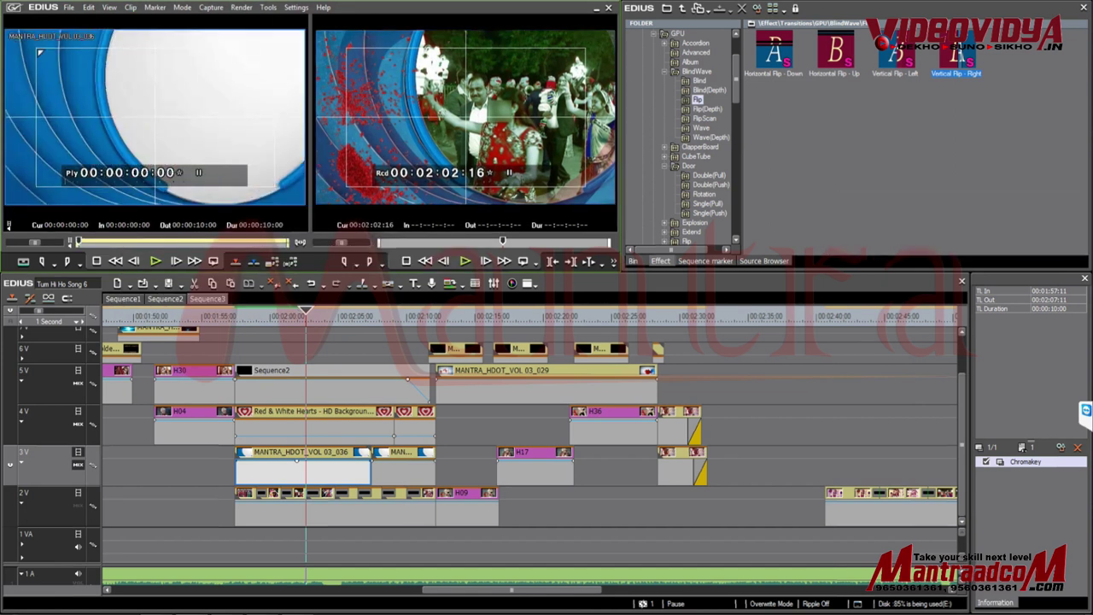
Step: Preview the MANTRA_HDOT_VOL 03_036 source and place it on track 3V at 00:02:40:16, above the start of the demo clips
{"action": "mouse_move", "coordinate": [137, 246]}
{"action": "left_mouse_down"}
{"action": "mouse_move", "coordinate": [256, 249]}
{"action": "mouse_move", "coordinate": [95, 247]}
{"action": "mouse_move", "coordinate": [148, 243]}
{"action": "left_mouse_up"}
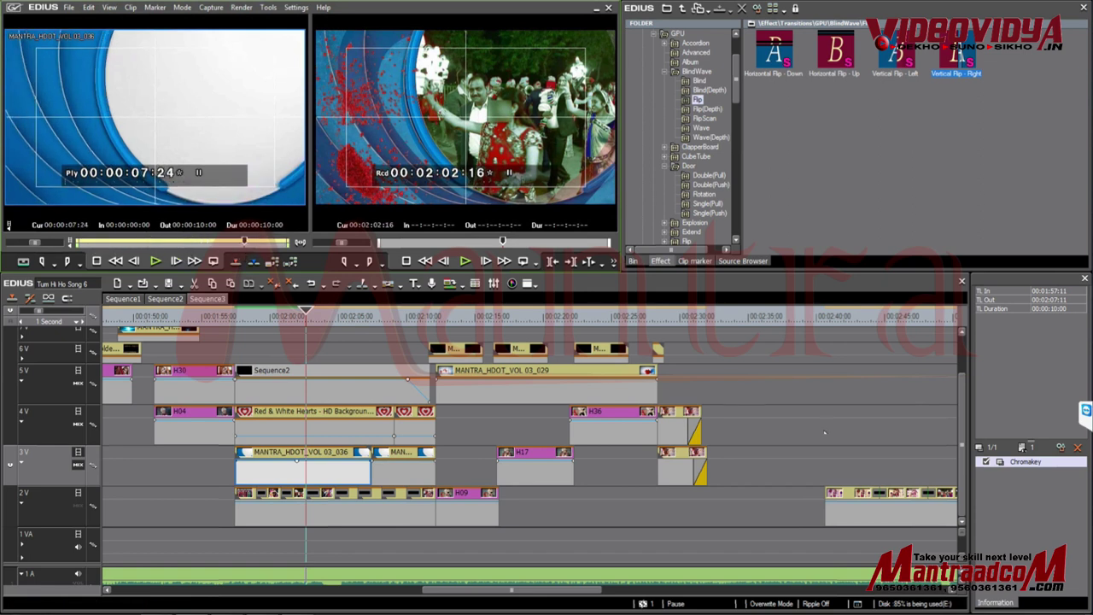
{"action": "scroll", "coordinate": [837, 471], "scroll_direction": "down", "scroll_amount": 1}
{"action": "left_click_drag", "start_coordinate": [154, 117], "coordinate": [566, 472]}
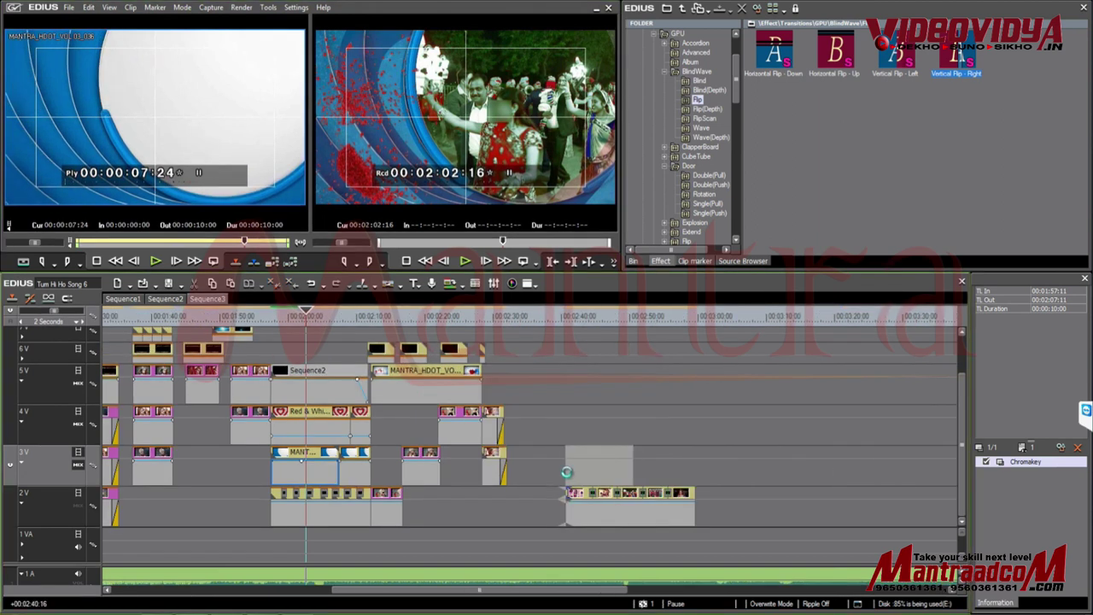
{"action": "left_click_drag", "start_coordinate": [572, 316], "coordinate": [593, 324]}
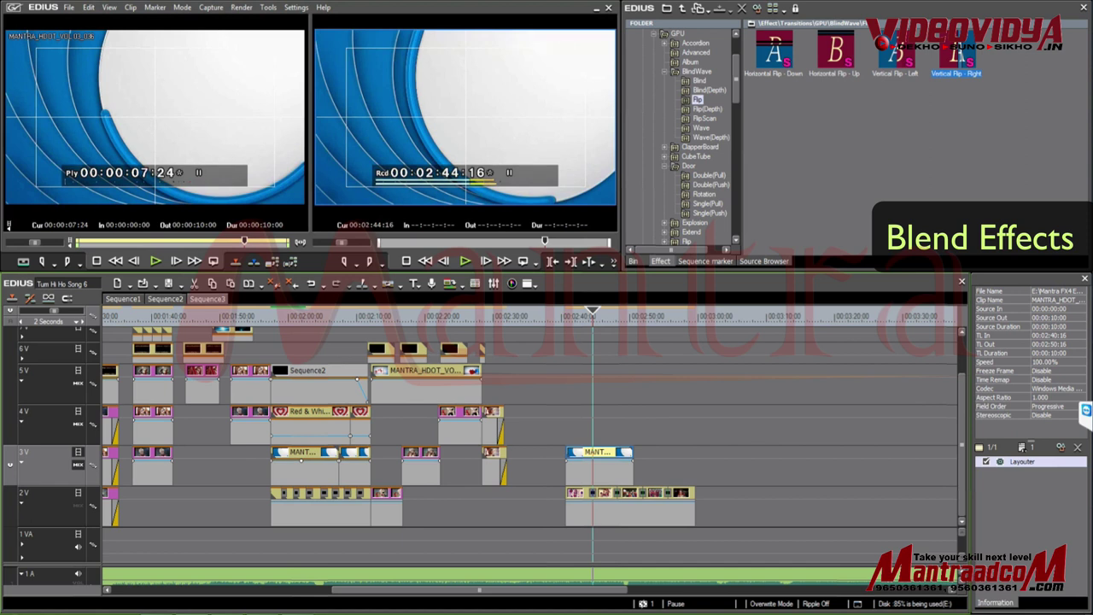
Step: Browse the Blend keyers and examine which keyer is used on the original MANTRA_HDOT_VOL 03_036 clip on track 3V
{"action": "scroll", "coordinate": [683, 232], "scroll_direction": "down", "scroll_amount": 10}
{"action": "left_click", "coordinate": [682, 231]}
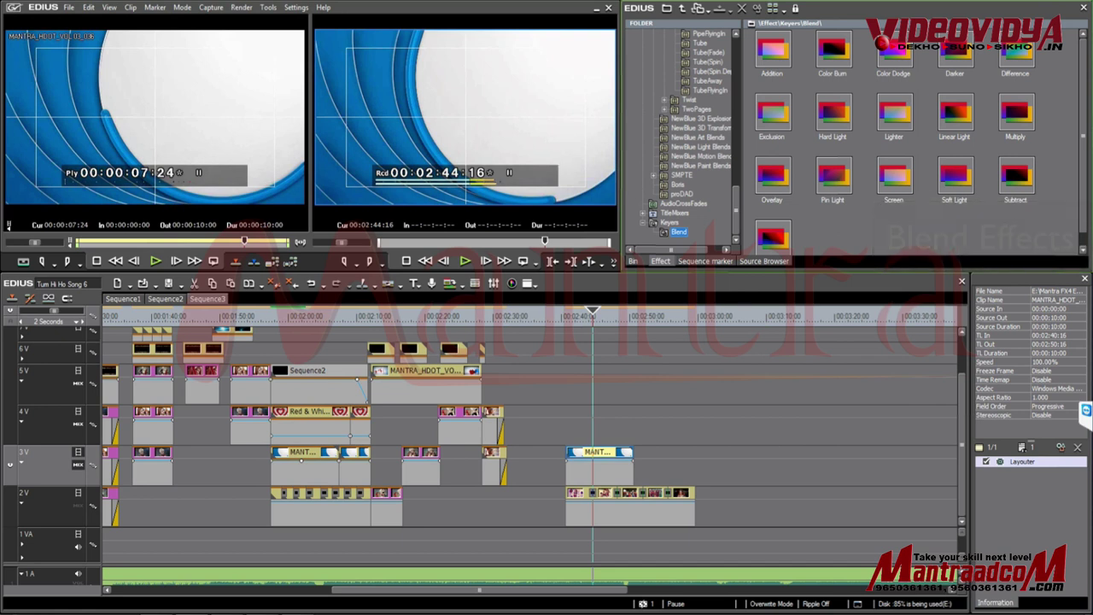
{"action": "left_click", "coordinate": [320, 466]}
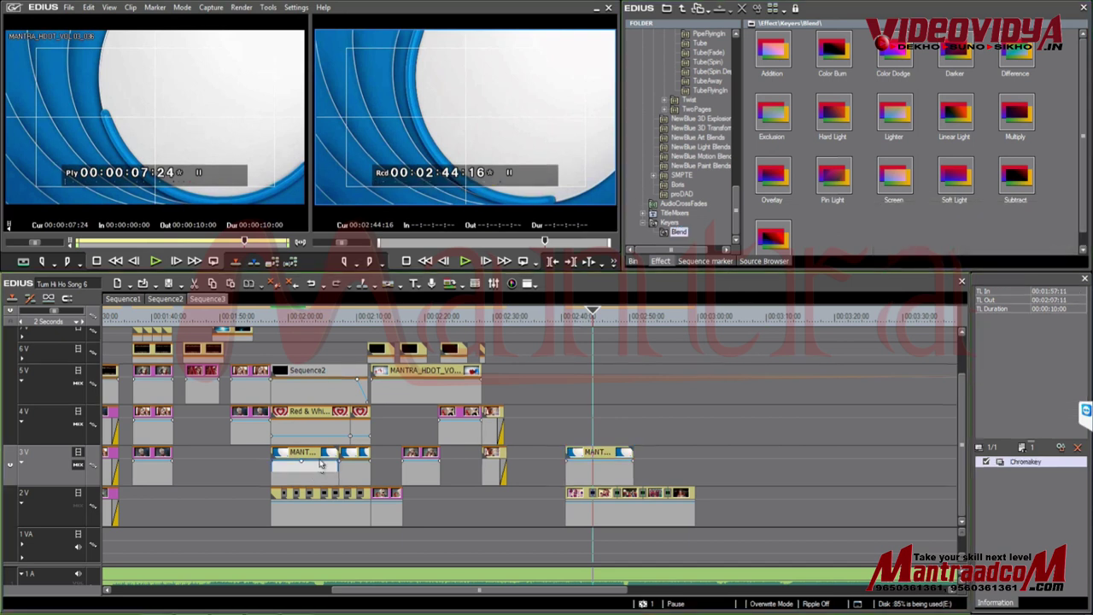
{"action": "left_click", "coordinate": [322, 455]}
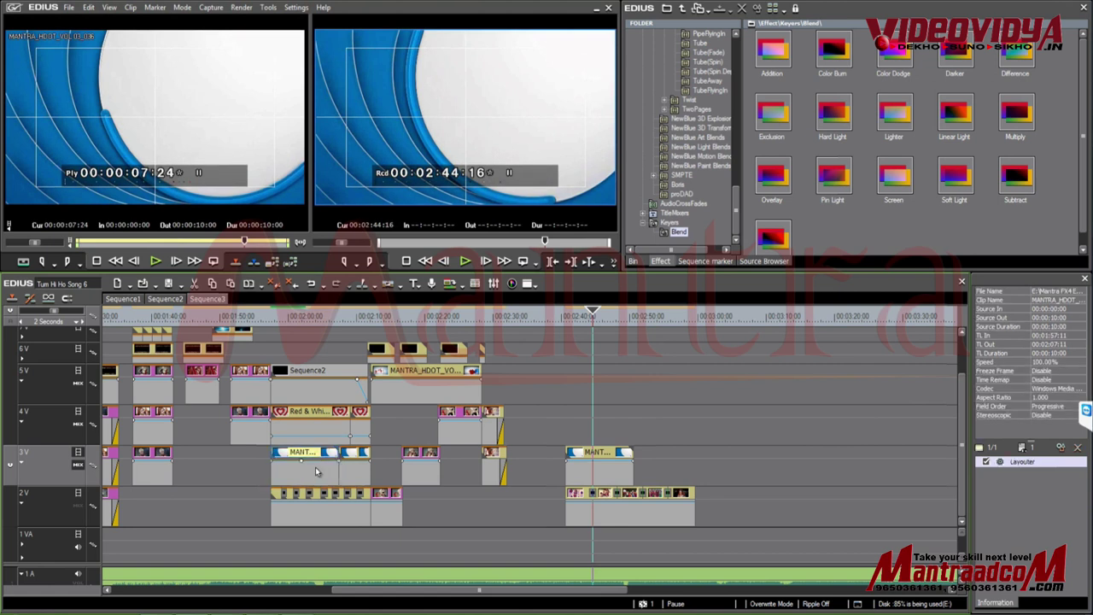
{"action": "left_click", "coordinate": [316, 473]}
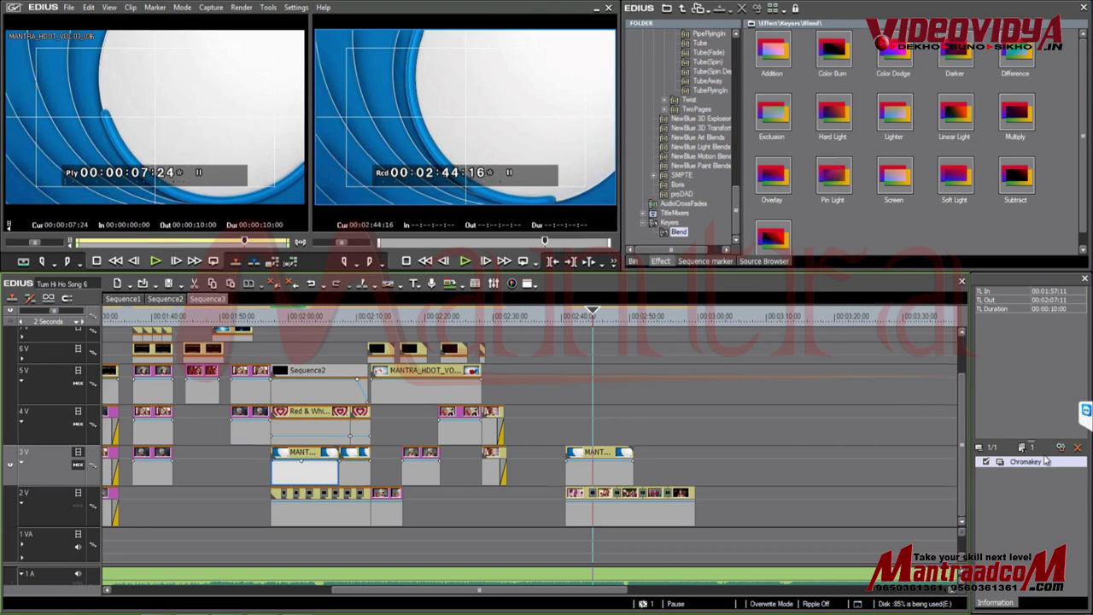
Step: Apply the Chromakey keyer to the new MANTRA_HDOT_VOL 03_036 clip on track 3V
{"action": "left_click", "coordinate": [597, 473]}
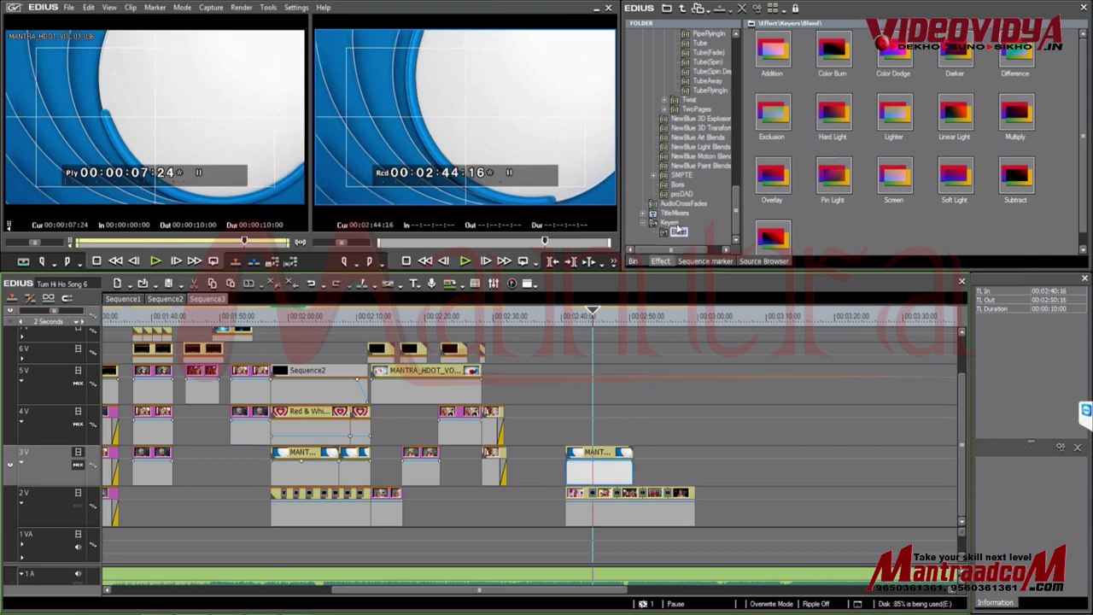
{"action": "left_click", "coordinate": [671, 223]}
{"action": "left_click", "coordinate": [775, 48]}
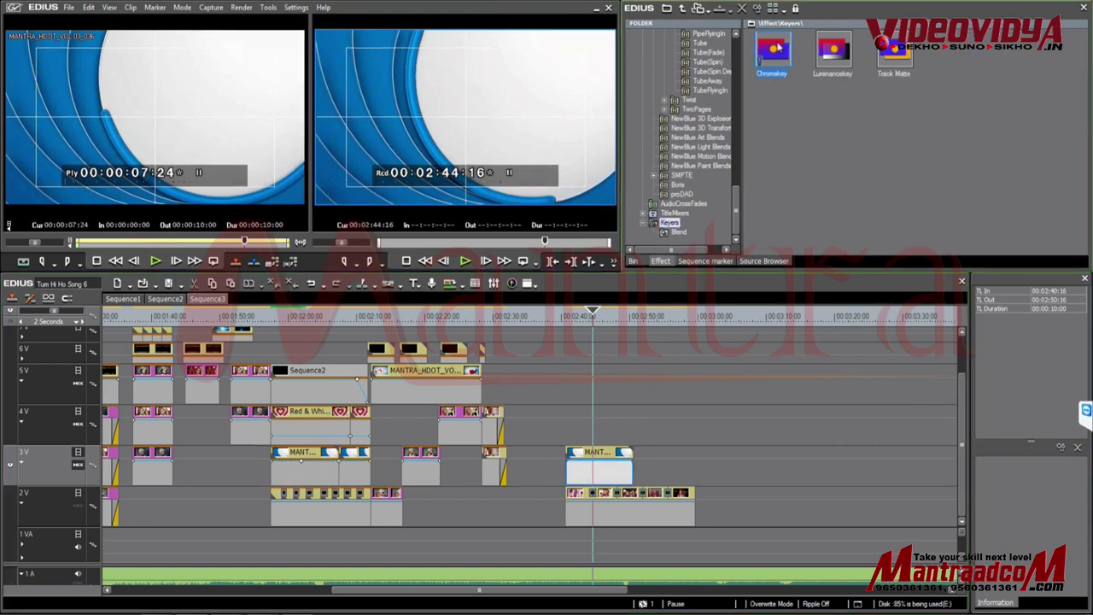
{"action": "left_click_drag", "start_coordinate": [776, 49], "coordinate": [603, 472]}
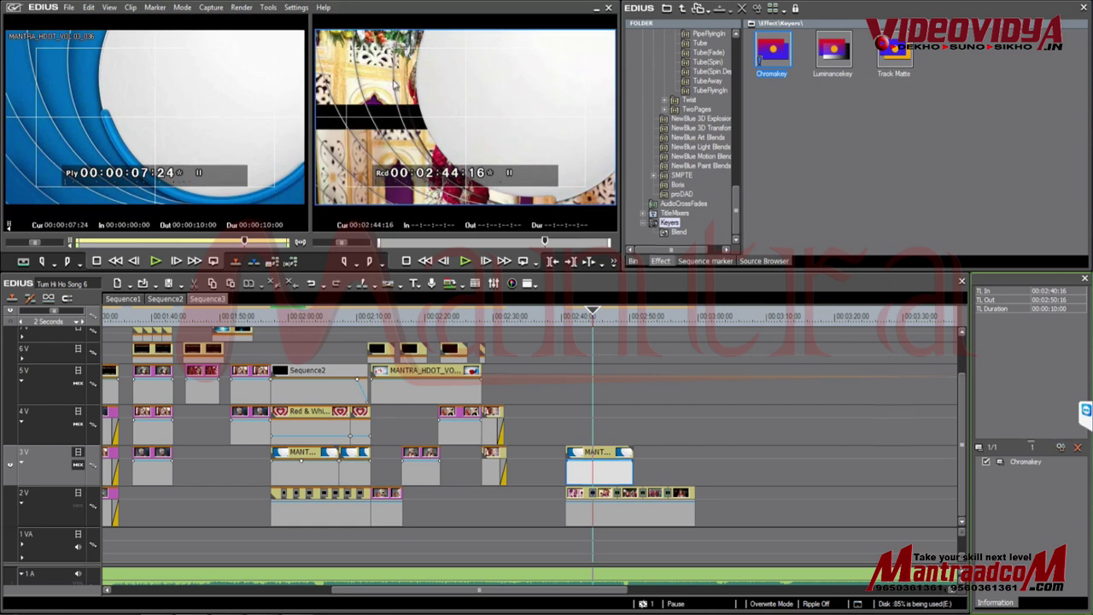
Step: Sample the clip's white circle as the Chromakey key colour so the background clips show through it
{"action": "double_click", "coordinate": [1024, 463]}
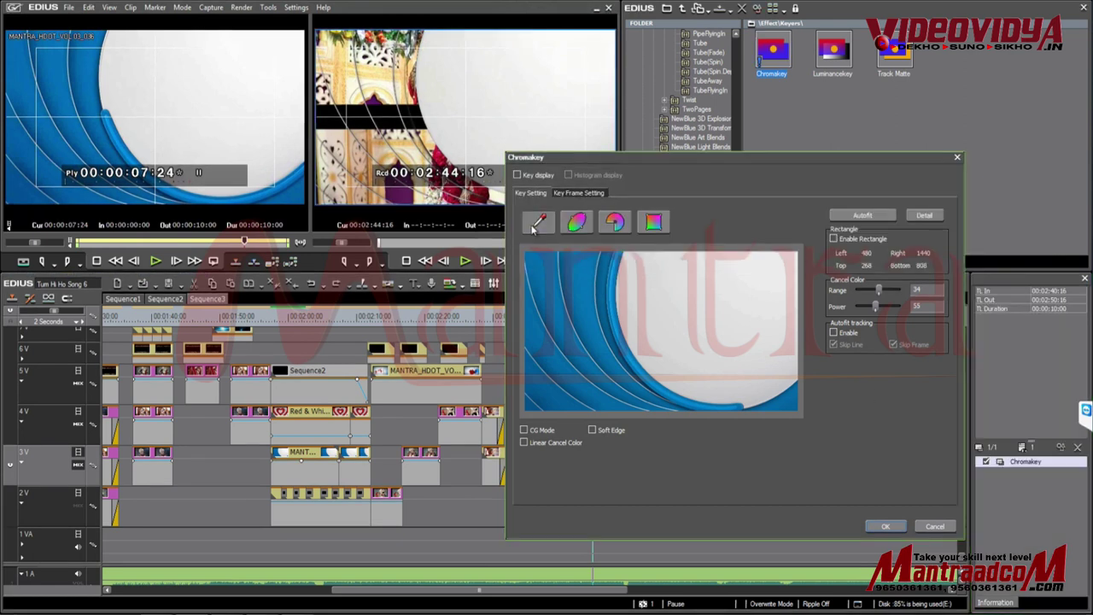
{"action": "left_click", "coordinate": [538, 223]}
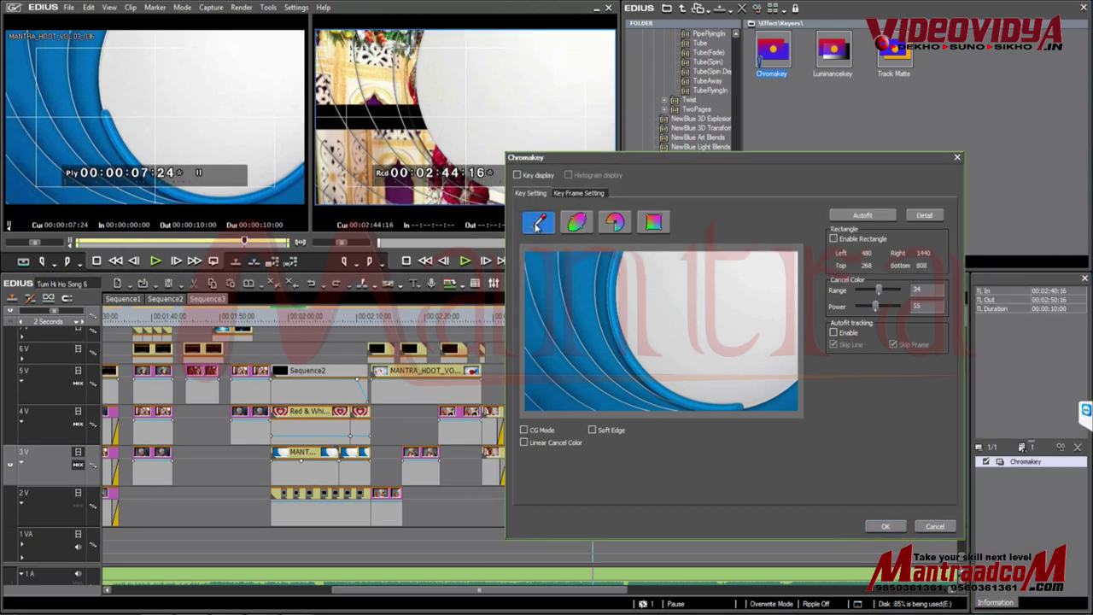
{"action": "left_click", "coordinate": [668, 282]}
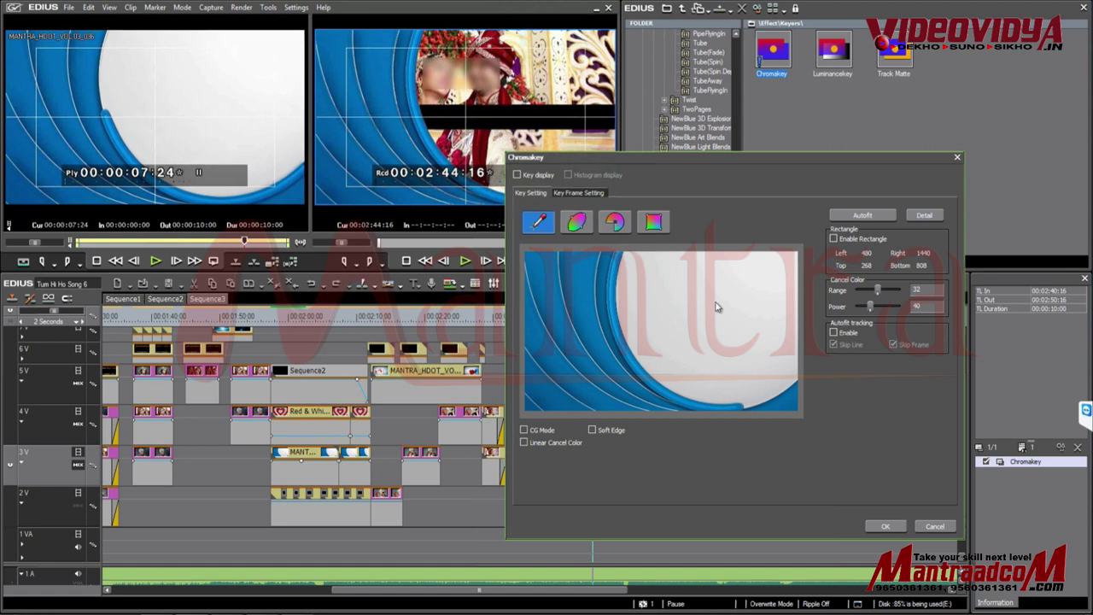
{"action": "left_click", "coordinate": [888, 526]}
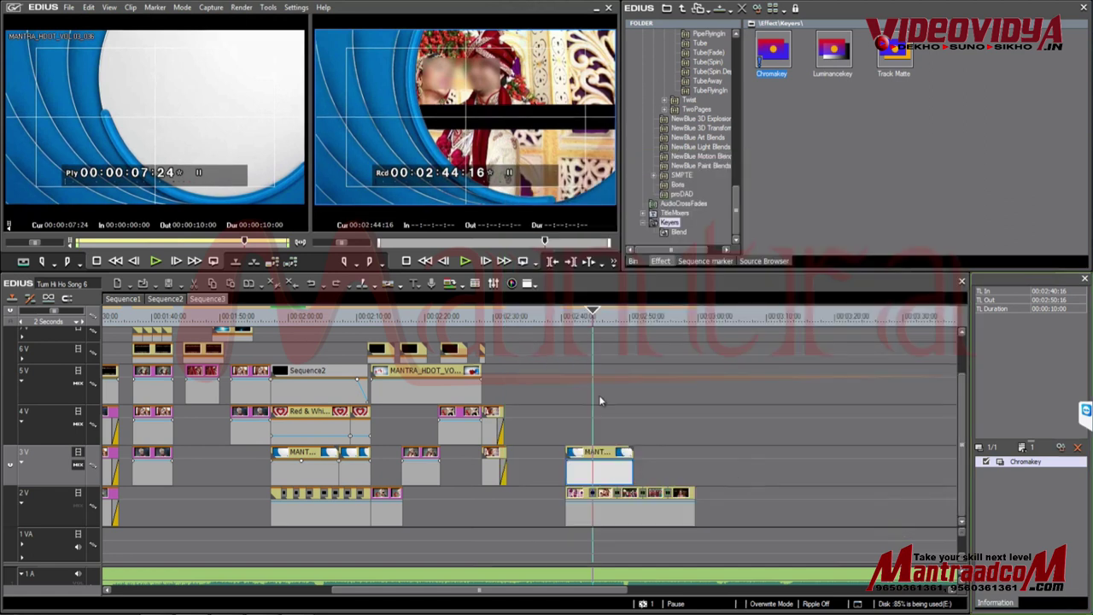
Step: Play the keyed section and set the In and Out points to the new MANTRA_HDOT_VOL 03_036 clip, 00:02:40:16 to 00:02:50:16
{"action": "double_click", "coordinate": [562, 320]}
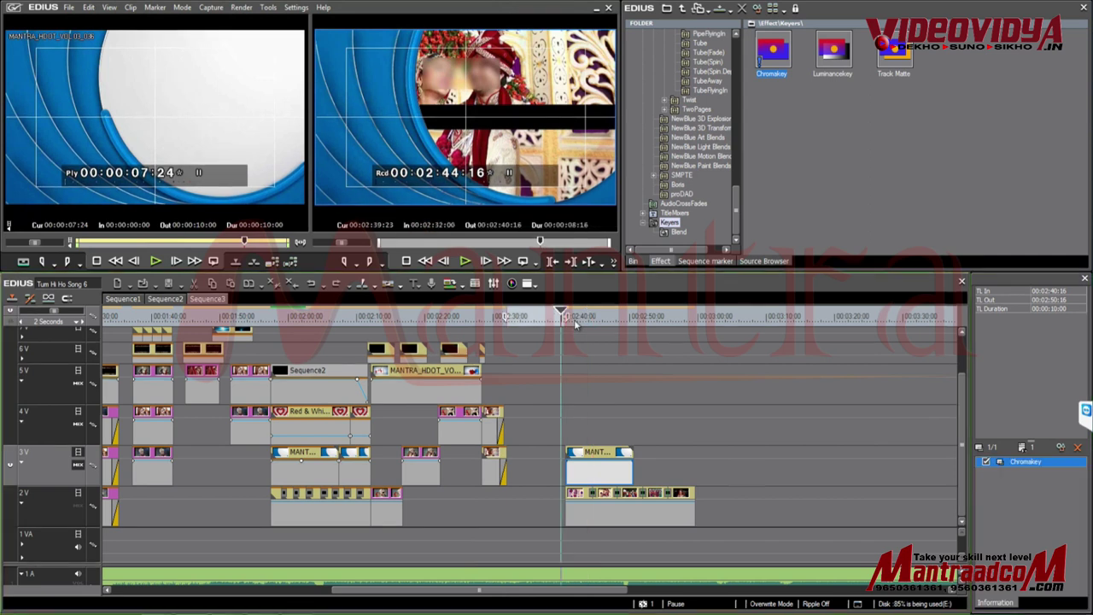
{"action": "key", "text": "space"}
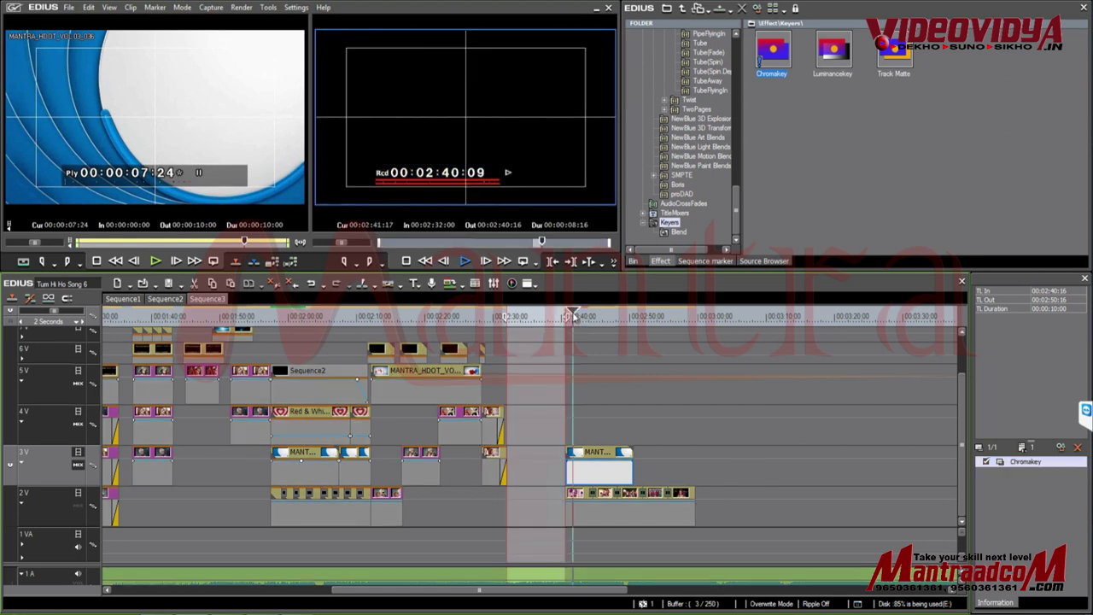
{"action": "key", "text": "z"}
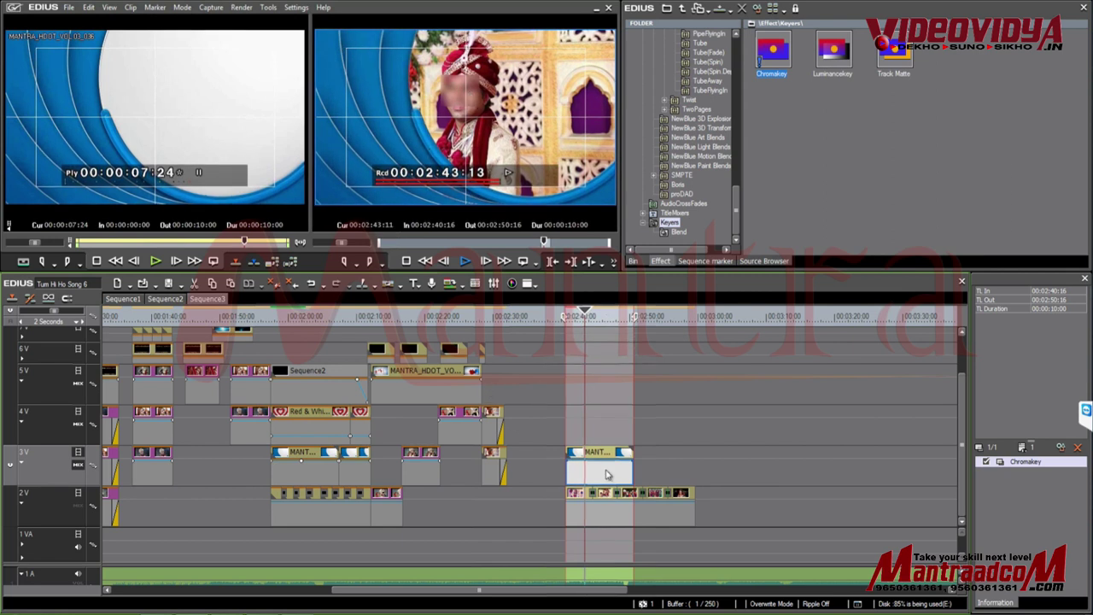
{"action": "key", "text": "space"}
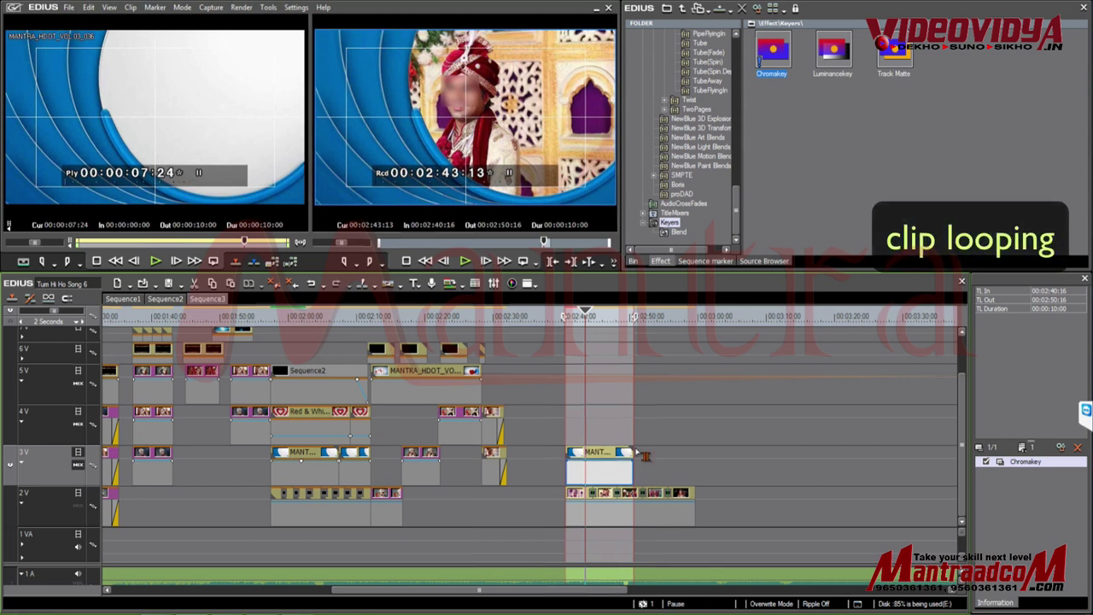
Step: Paste a copy of the keyed MANTRA_HDOT clip right after it on 3V, at 00:02:50:16, and trim its end to 00:02:59:16
{"action": "left_click", "coordinate": [634, 312]}
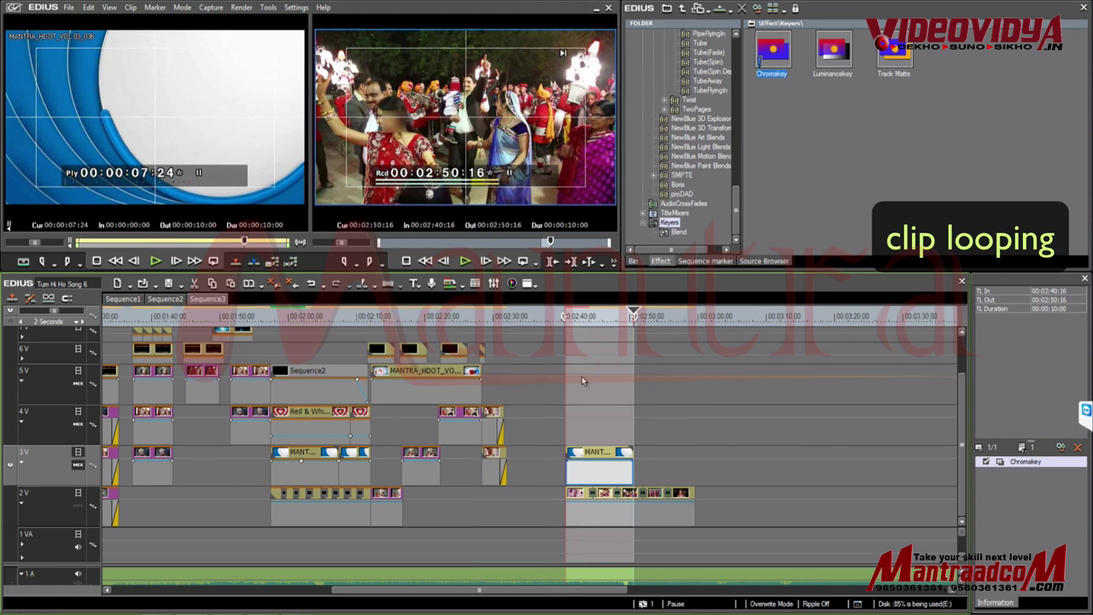
{"action": "left_click", "coordinate": [595, 451]}
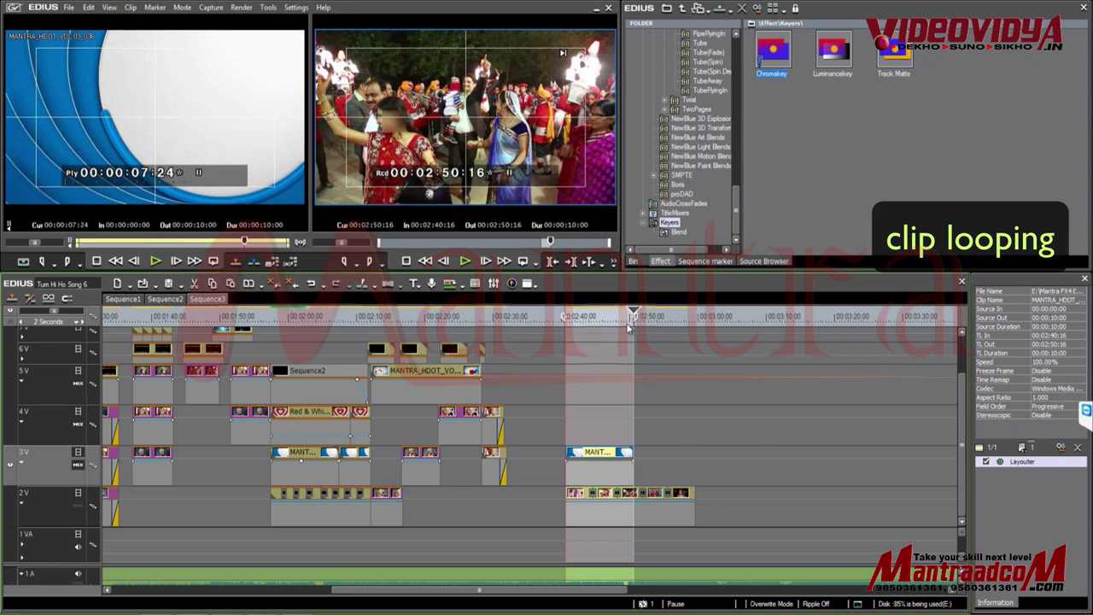
{"action": "left_click", "coordinate": [231, 283]}
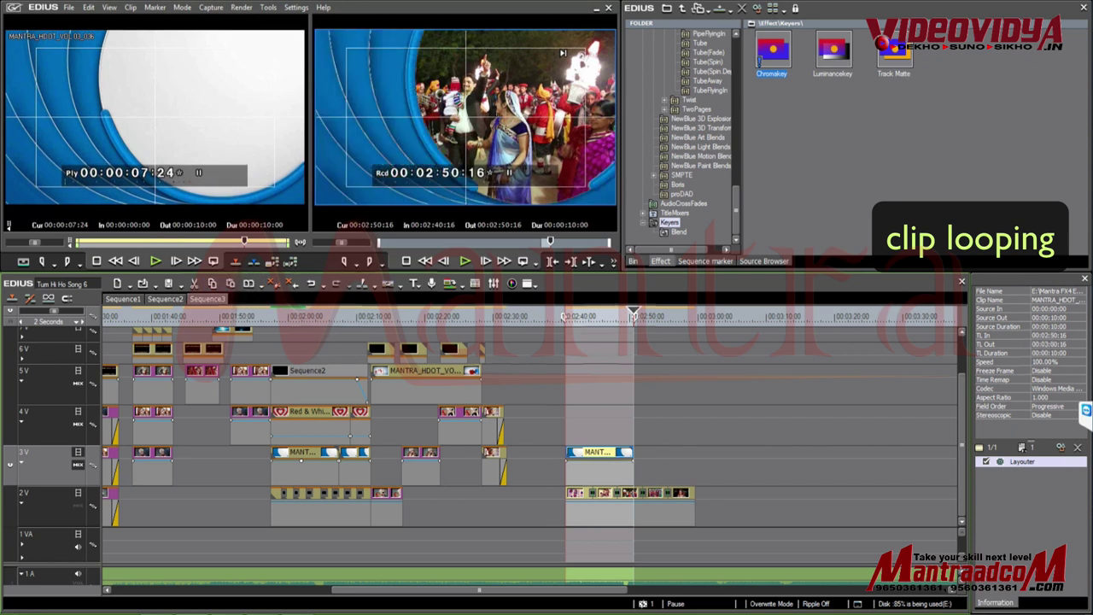
{"action": "left_click_drag", "start_coordinate": [645, 317], "coordinate": [671, 321]}
{"action": "left_click_drag", "start_coordinate": [708, 463], "coordinate": [697, 461]}
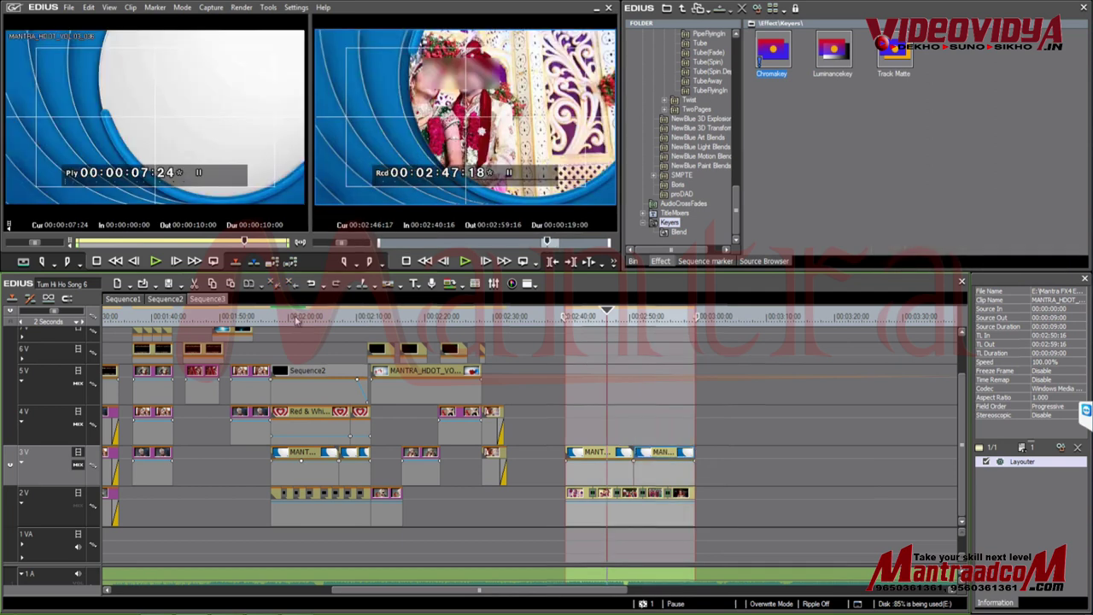
Step: Match the source of the original Red & White Hearts clip on 4V and place it on 4V above the new MANTRA_HDOT clips, from 00:02:40:19
{"action": "left_click", "coordinate": [300, 318]}
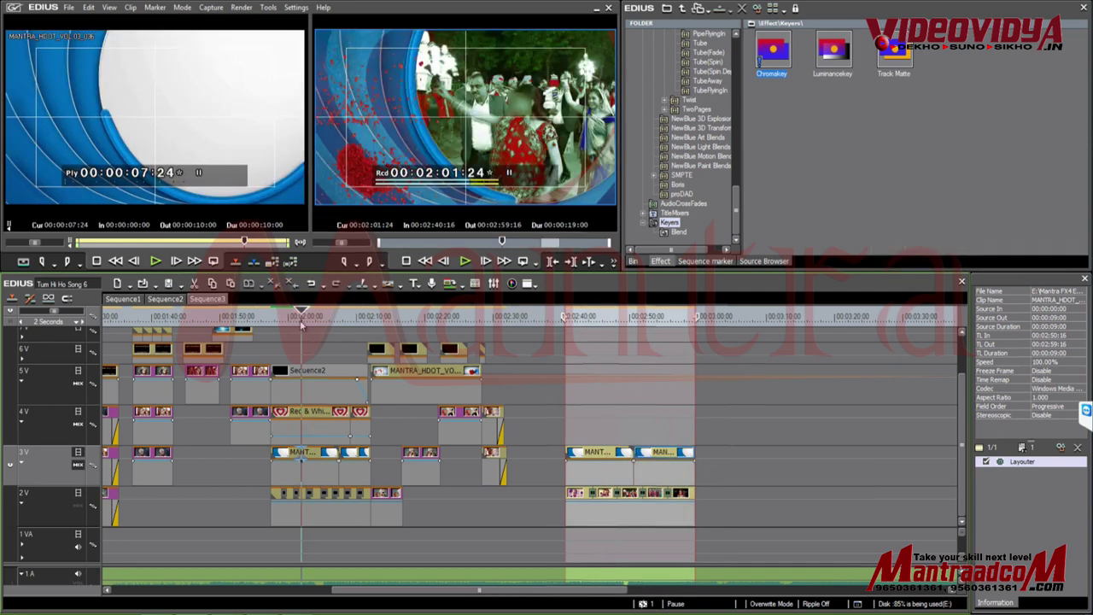
{"action": "left_click", "coordinate": [304, 411]}
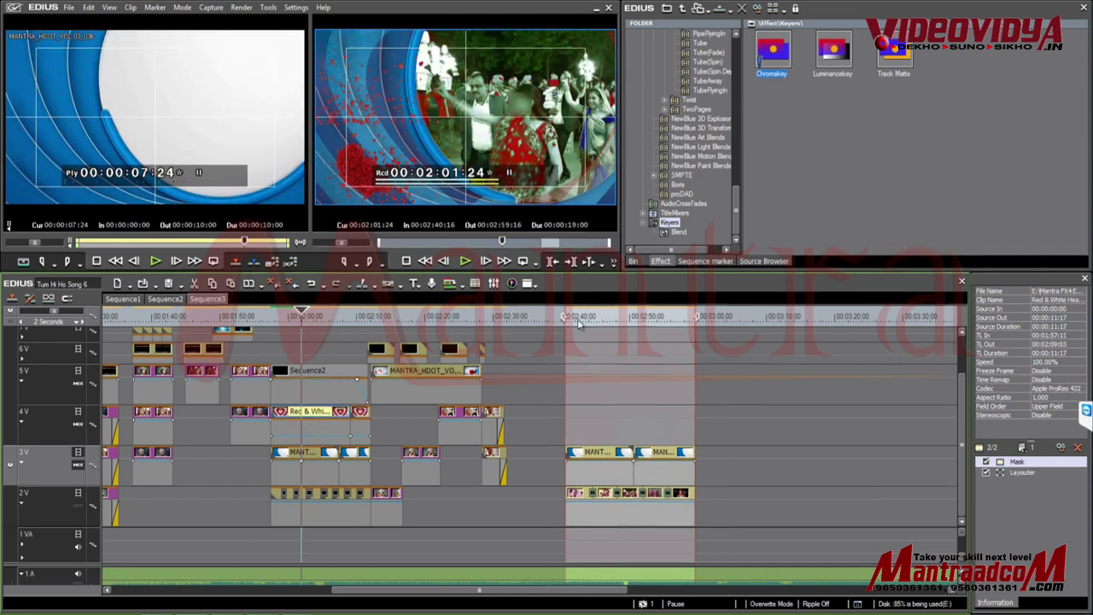
{"action": "left_click_drag", "start_coordinate": [578, 318], "coordinate": [589, 318]}
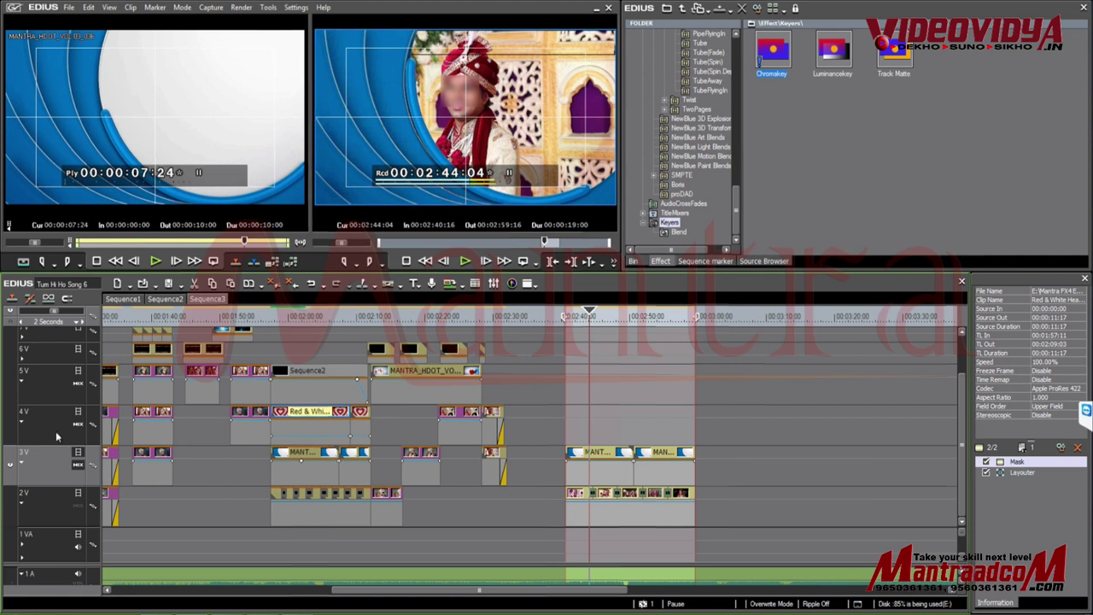
{"action": "left_click", "coordinate": [306, 315]}
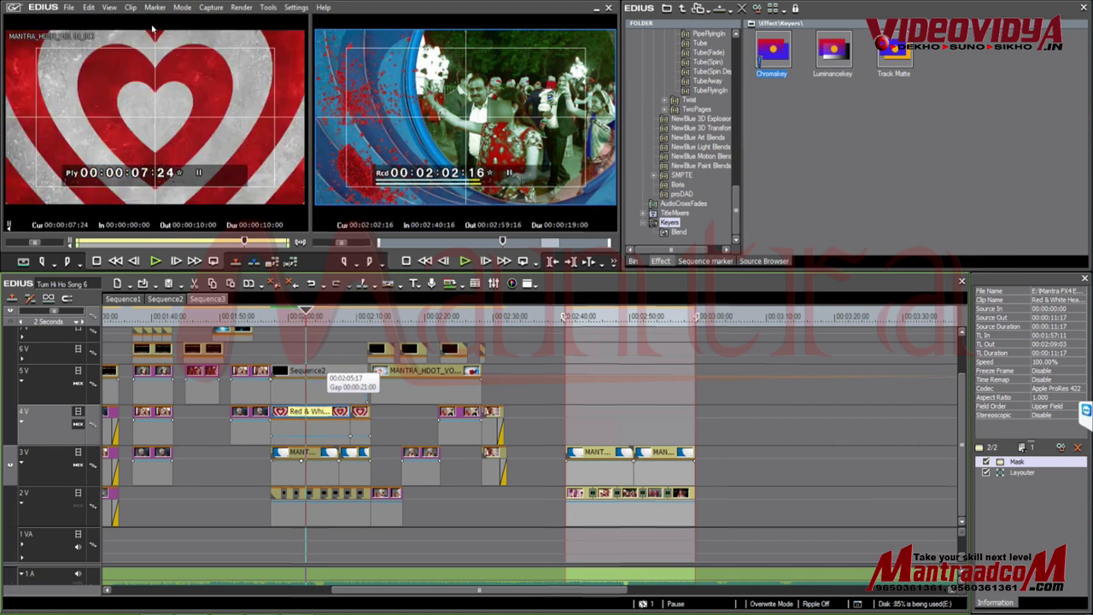
{"action": "key", "text": "f"}
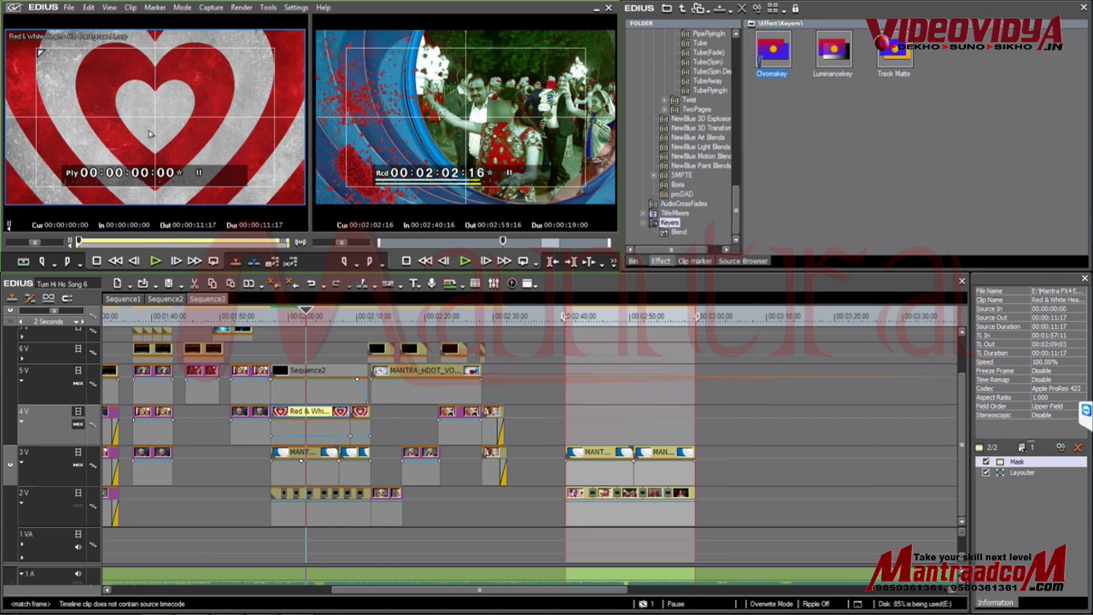
{"action": "left_click_drag", "start_coordinate": [147, 128], "coordinate": [568, 433]}
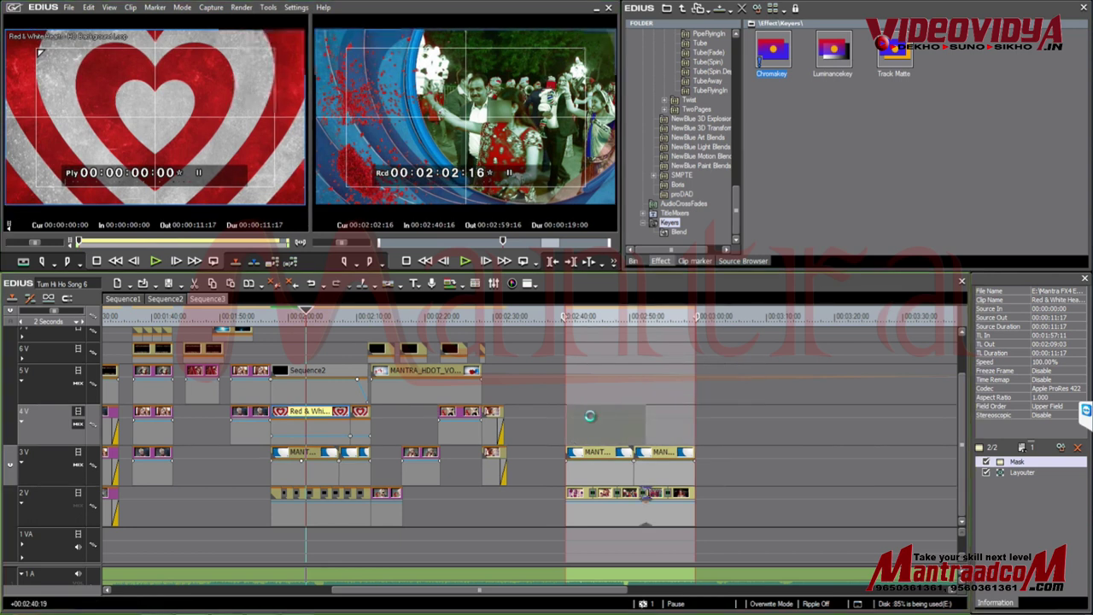
Step: Try lowering the opacity of the new Red & White Hearts clip to about 36% and below, and return it to 100%
{"action": "left_click", "coordinate": [589, 331]}
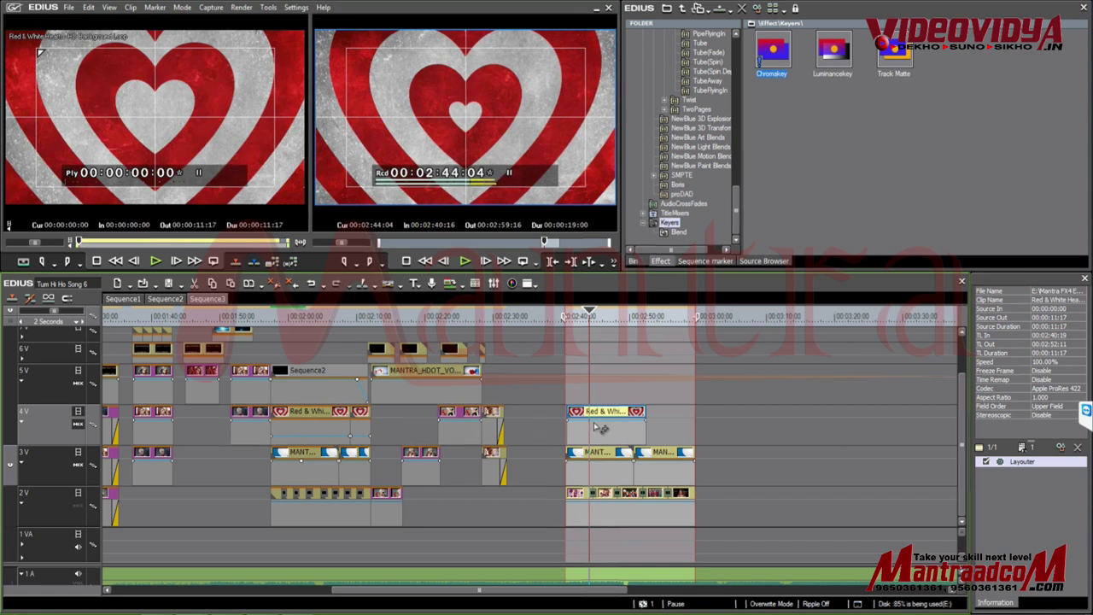
{"action": "left_click_drag", "start_coordinate": [608, 427], "coordinate": [604, 439]}
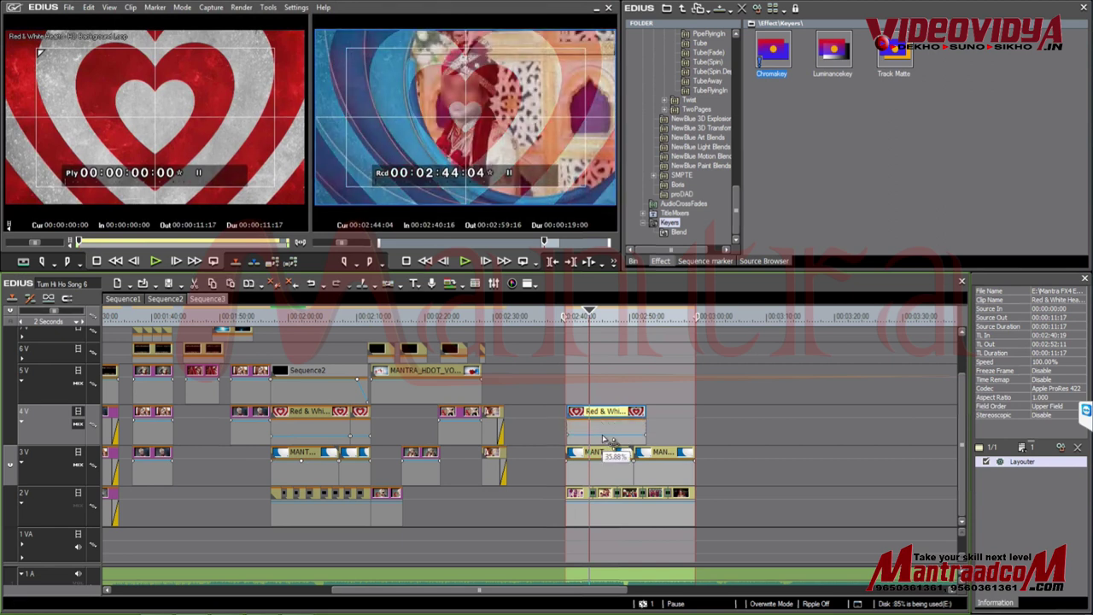
{"action": "left_click", "coordinate": [580, 318]}
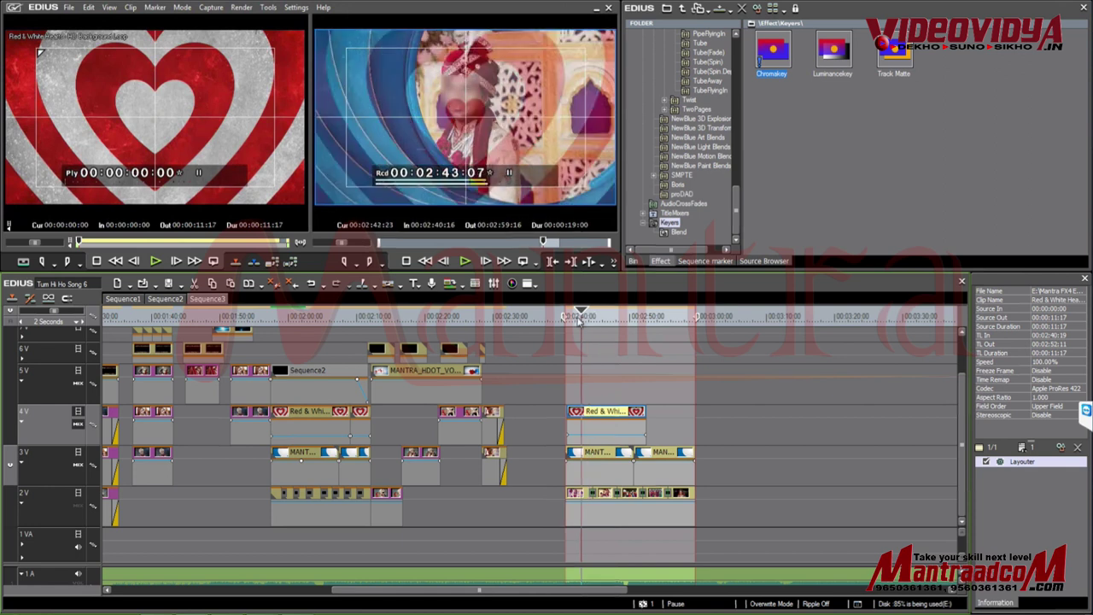
{"action": "left_click_drag", "start_coordinate": [579, 321], "coordinate": [596, 326]}
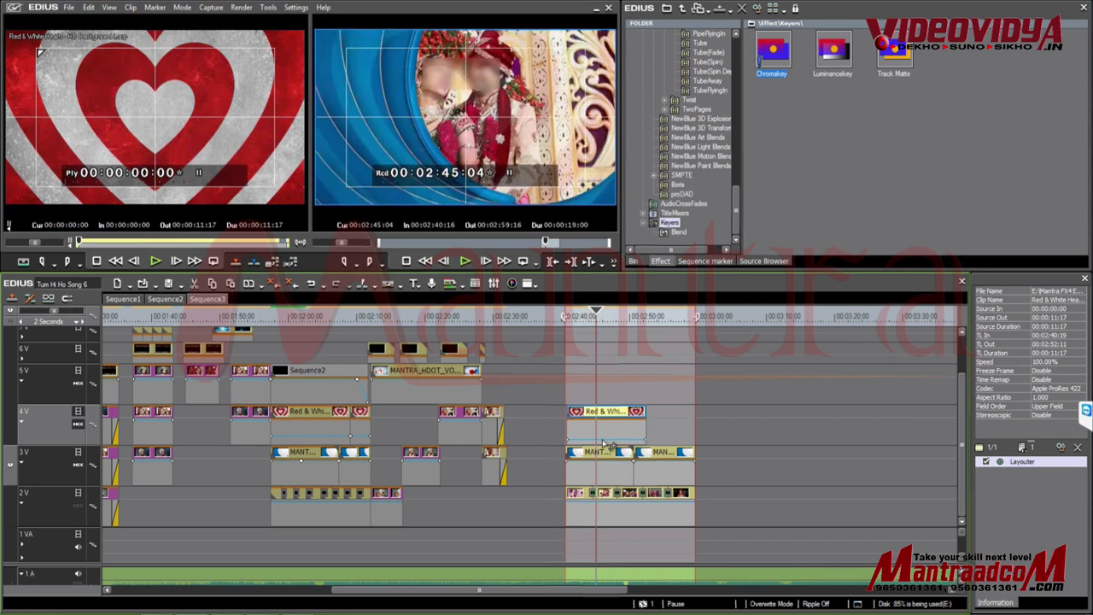
{"action": "left_click_drag", "start_coordinate": [602, 440], "coordinate": [606, 414]}
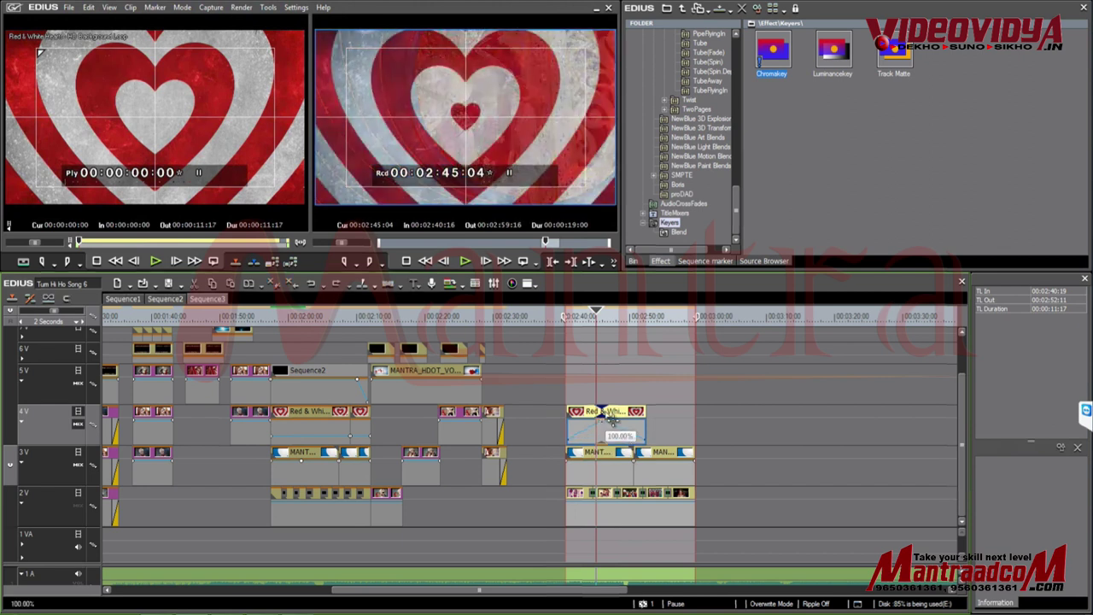
Step: Apply the Screen blend keyer to the new Red & White Hearts clip on 4V and preview the result
{"action": "mouse_move", "coordinate": [576, 317]}
{"action": "left_mouse_down"}
{"action": "mouse_move", "coordinate": [604, 326]}
{"action": "mouse_move", "coordinate": [579, 322]}
{"action": "mouse_move", "coordinate": [590, 320]}
{"action": "left_mouse_up"}
{"action": "left_click", "coordinate": [677, 232]}
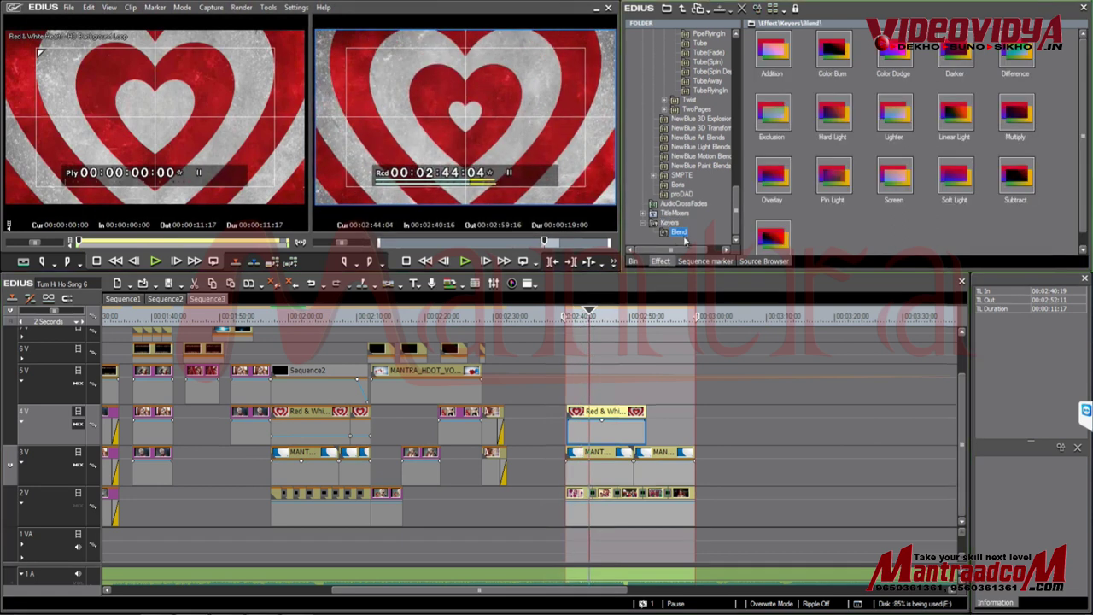
{"action": "left_click_drag", "start_coordinate": [893, 181], "coordinate": [628, 433]}
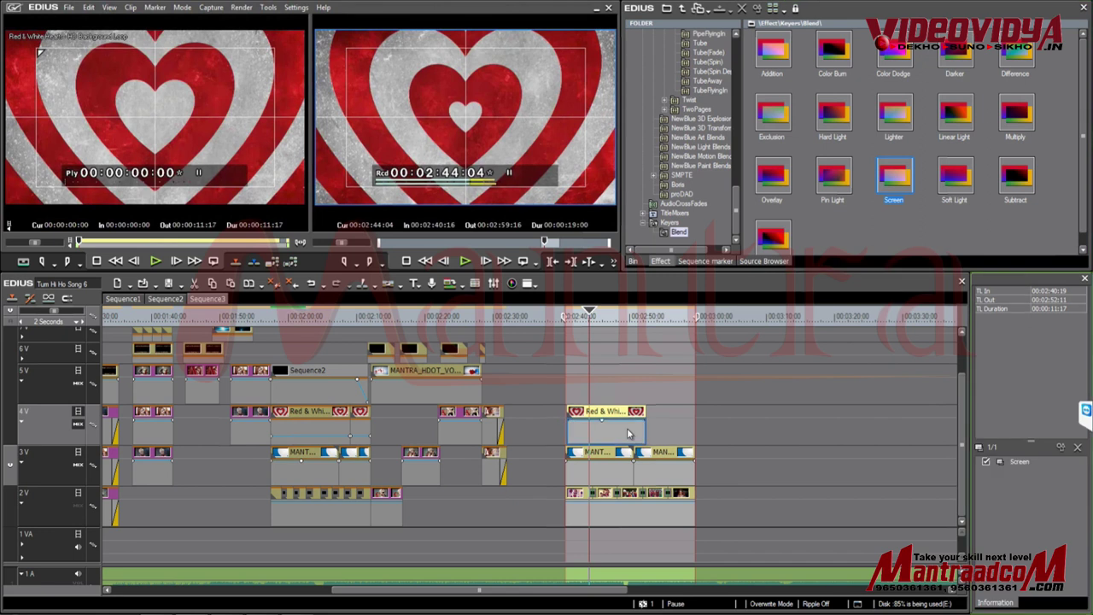
{"action": "left_click", "coordinate": [588, 316]}
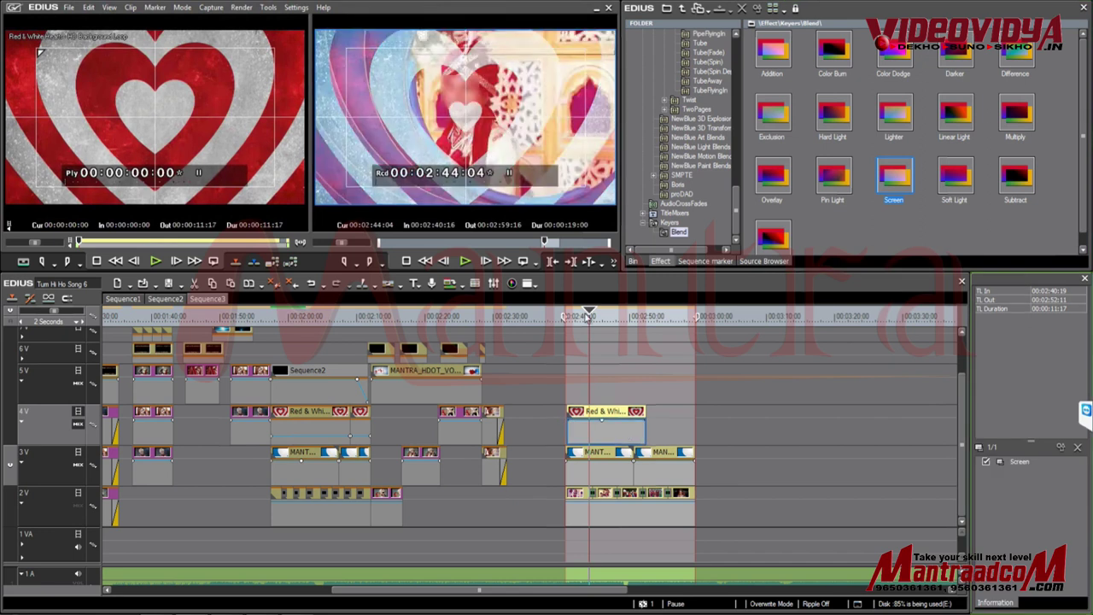
{"action": "left_click", "coordinate": [602, 316]}
Step: Replace the Screen keyer on the new Red & White Hearts clip with the Soft Light blend
{"action": "left_click", "coordinate": [1018, 461]}
{"action": "left_click", "coordinate": [1079, 448]}
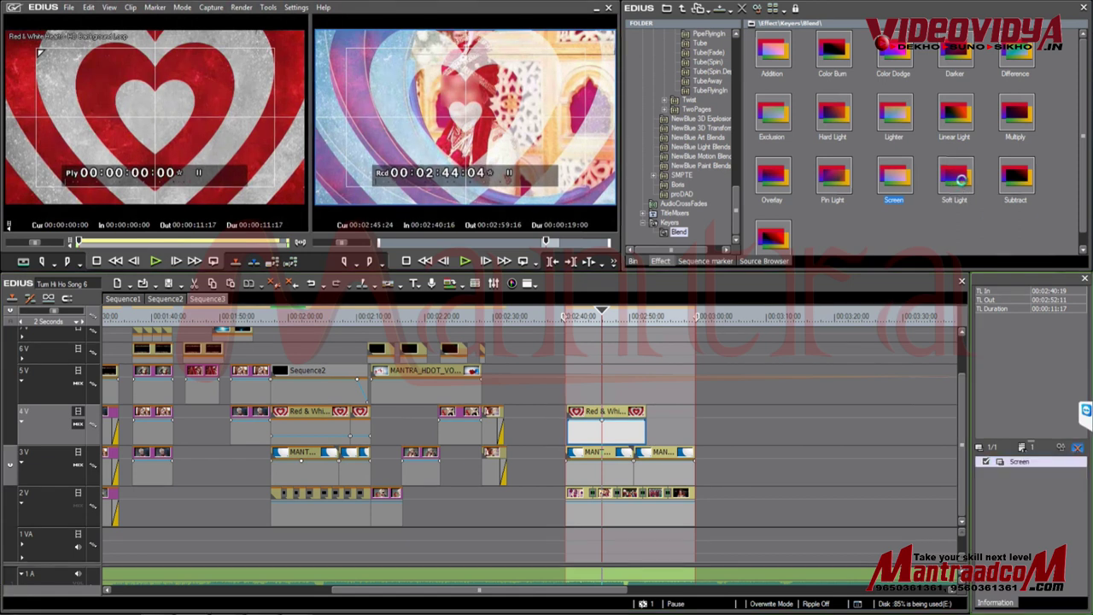
{"action": "left_click_drag", "start_coordinate": [958, 177], "coordinate": [612, 431]}
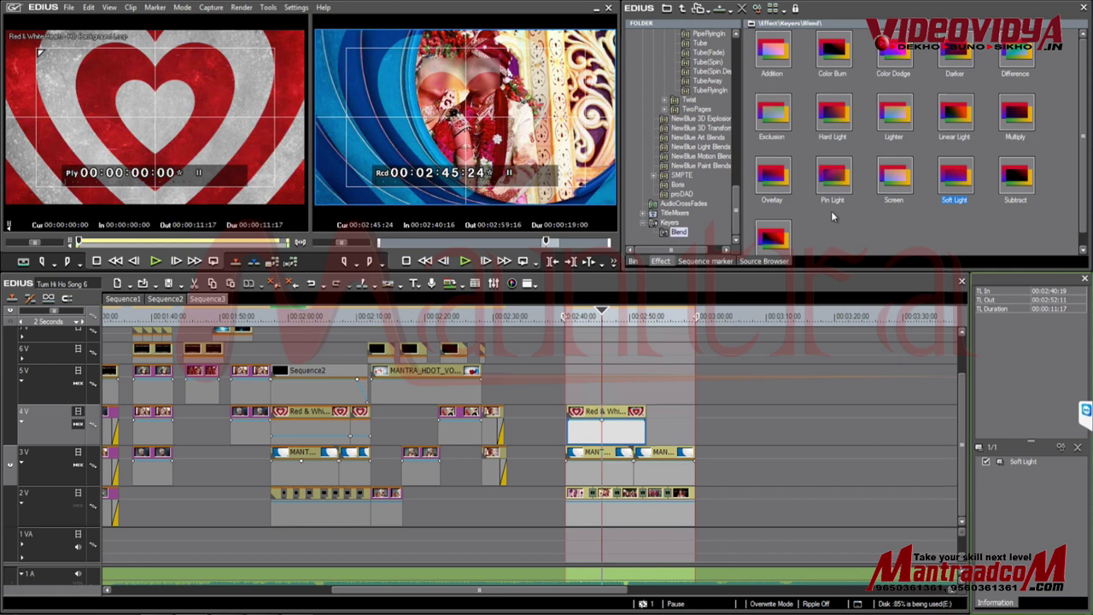
Step: Paste a copy of the Soft Light Red & White Hearts clip right after it on 4V, at 00:02:52:11, and trim the copy's end
{"action": "left_click", "coordinate": [638, 415]}
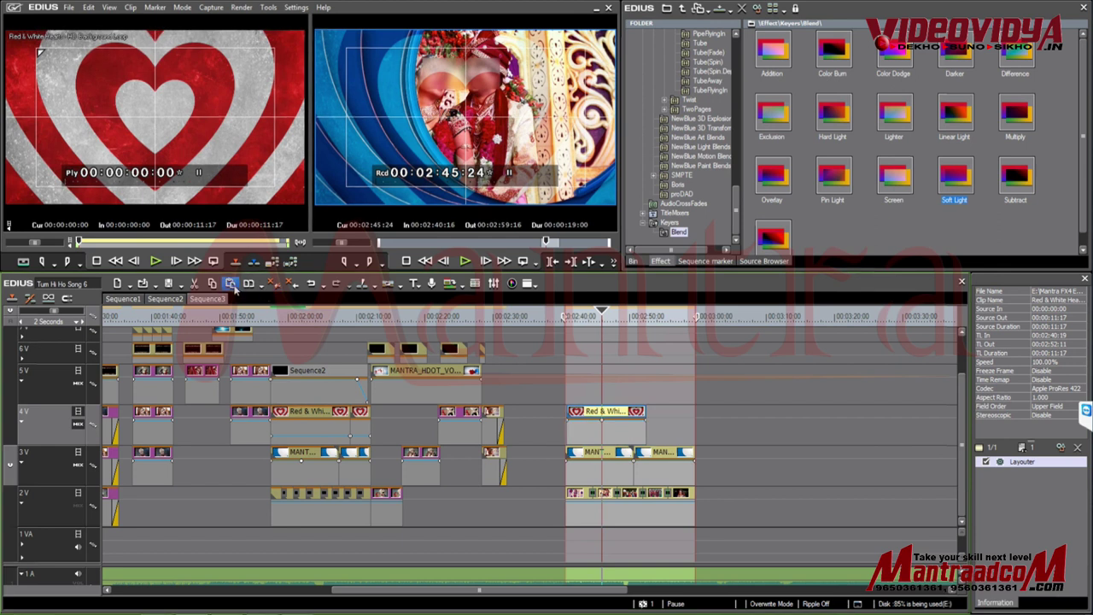
{"action": "left_click", "coordinate": [648, 321]}
{"action": "key", "text": "ctrl+v"}
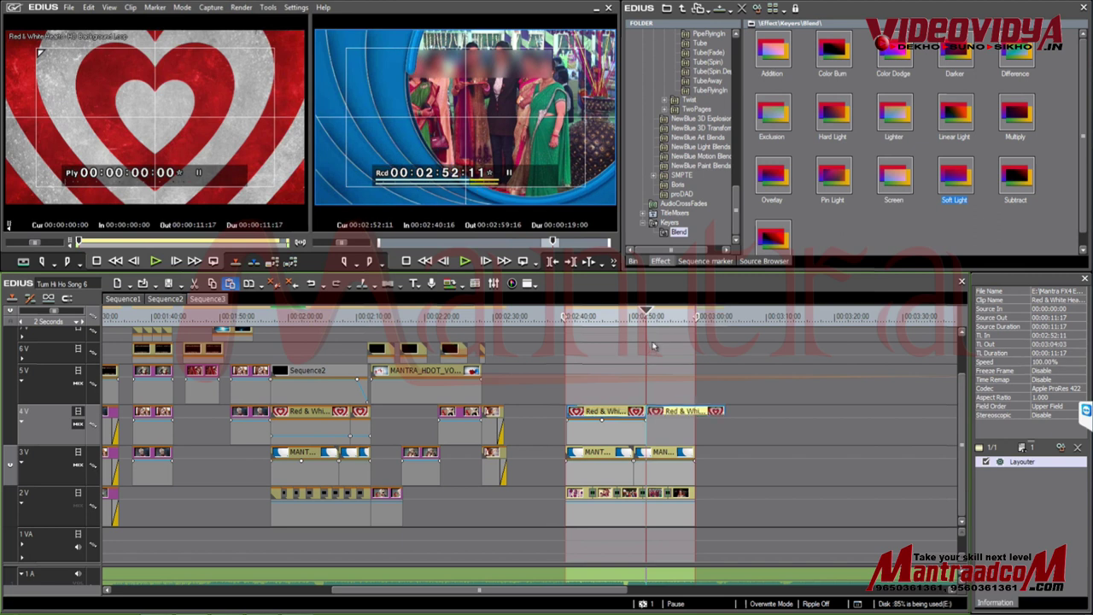
{"action": "left_click_drag", "start_coordinate": [669, 322], "coordinate": [633, 344]}
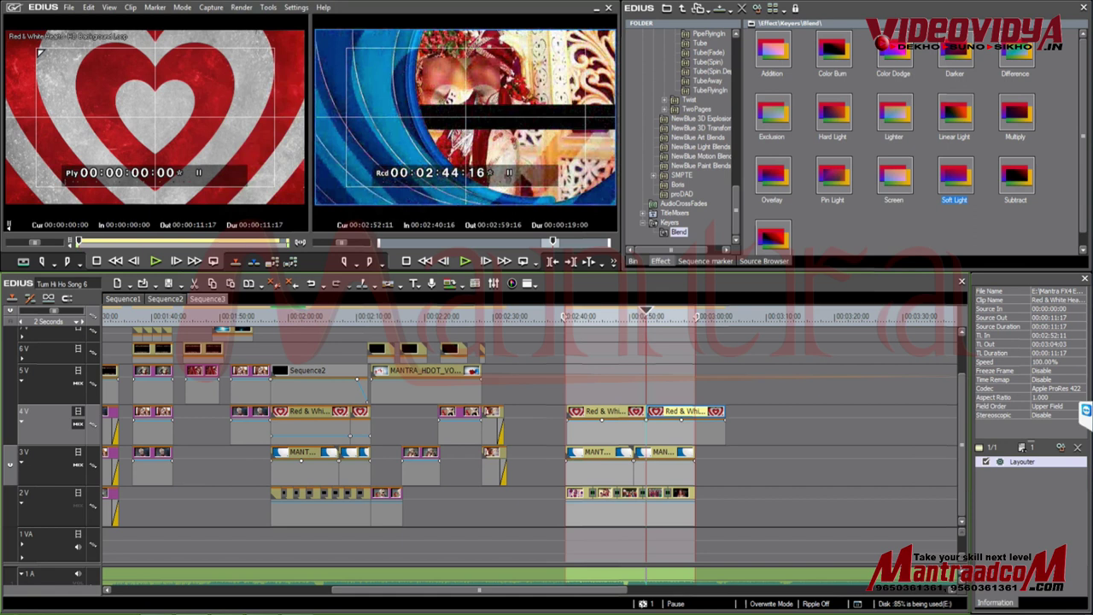
{"action": "left_click_drag", "start_coordinate": [738, 414], "coordinate": [737, 415]}
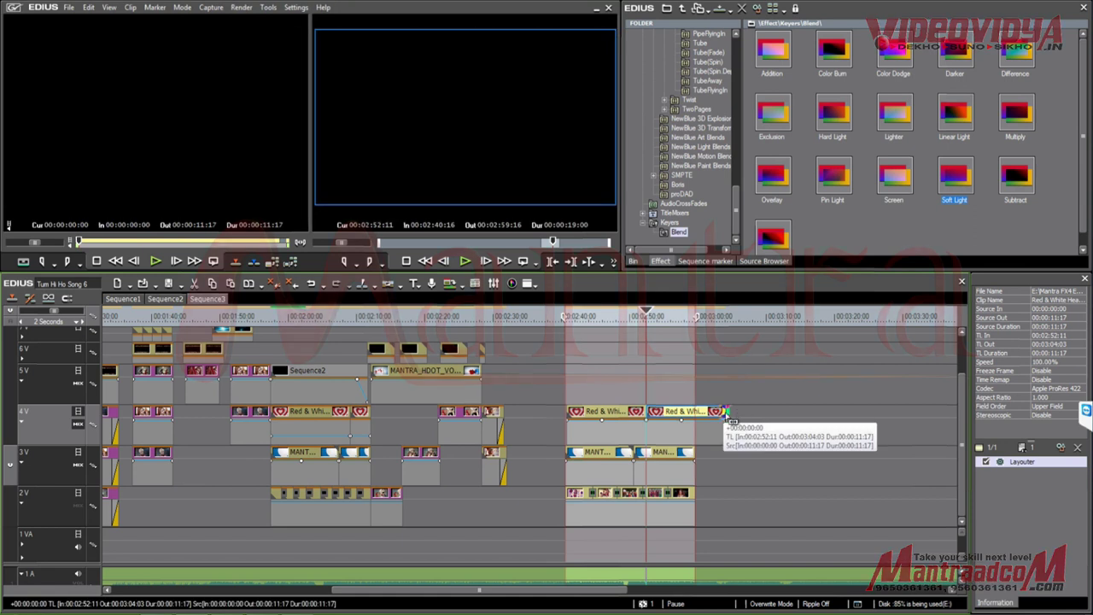